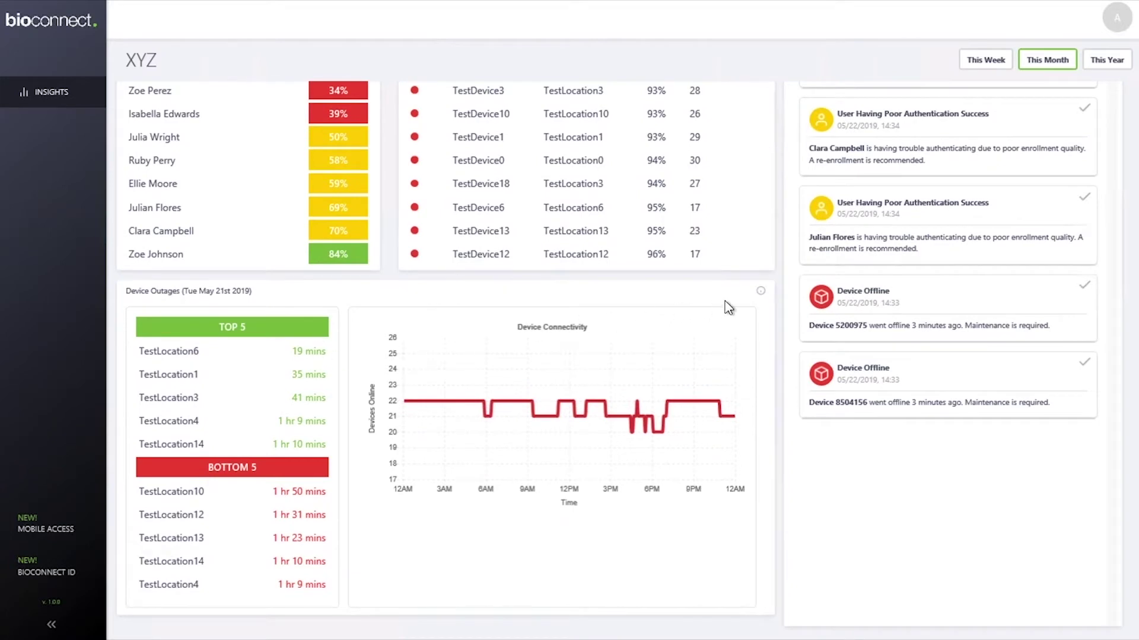
# Step: Launch the BioConnect application from the BioConnect (Integration Software) folder of the 4.9 install package
pyautogui.click(759, 292)
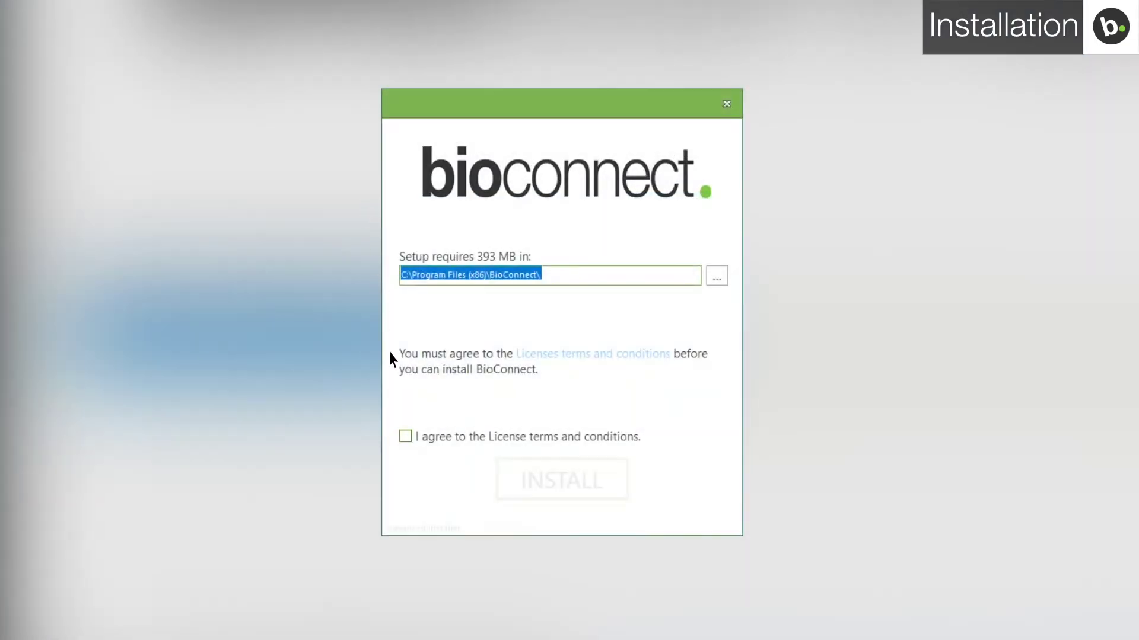
# Step: Accept the license and run a Server Install that adds the Networking Tool and BioMini Driver
pyautogui.click(404, 437)
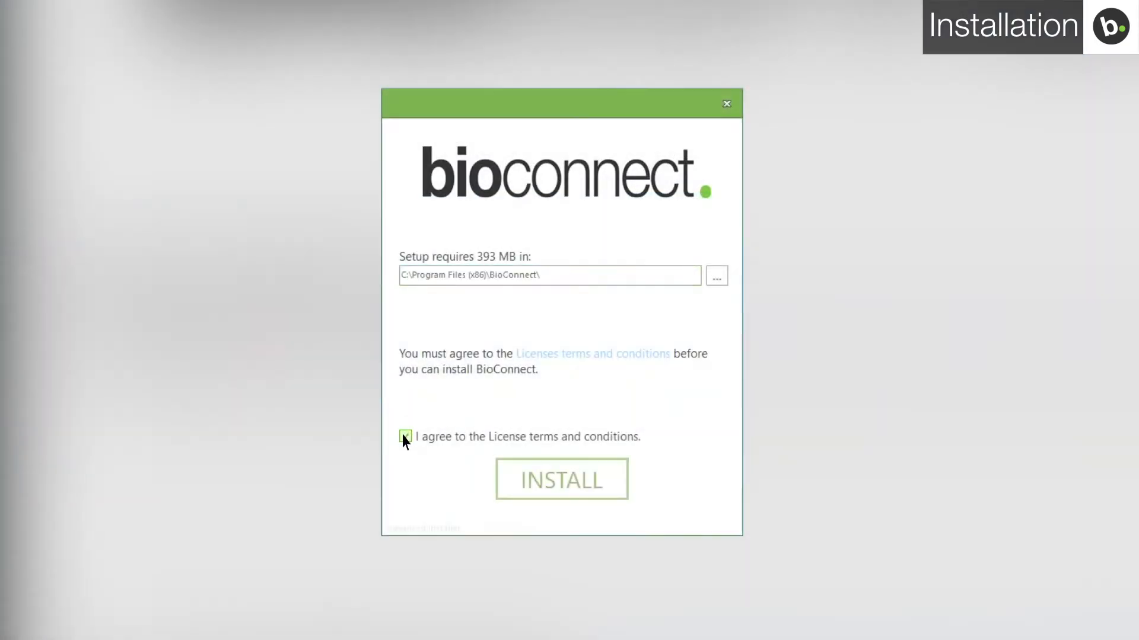
pyautogui.click(534, 485)
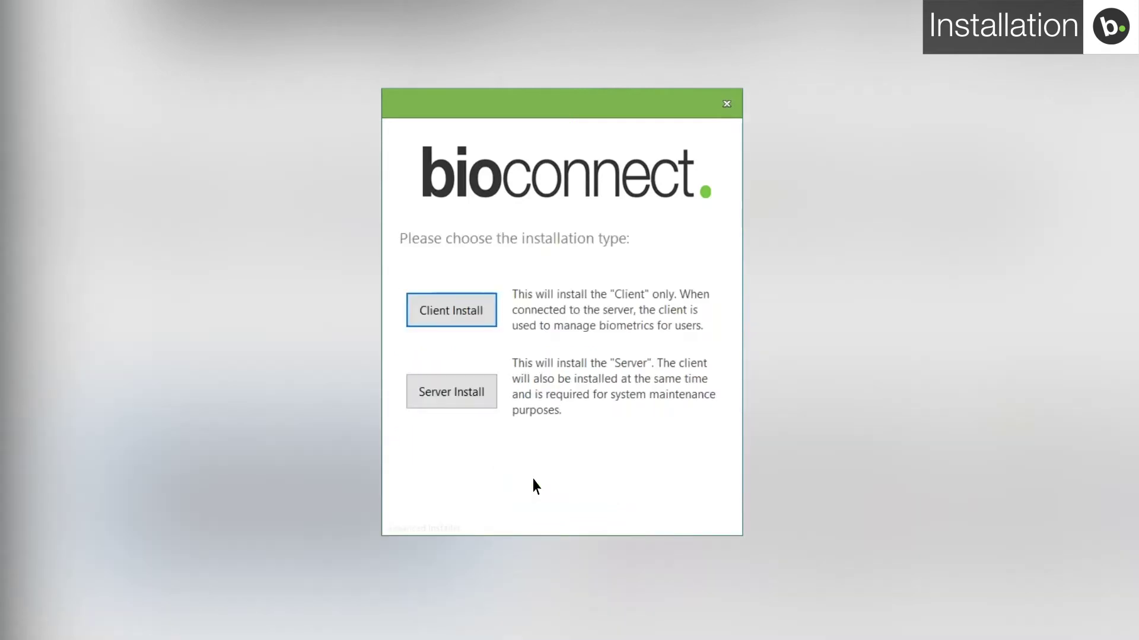
pyautogui.click(468, 402)
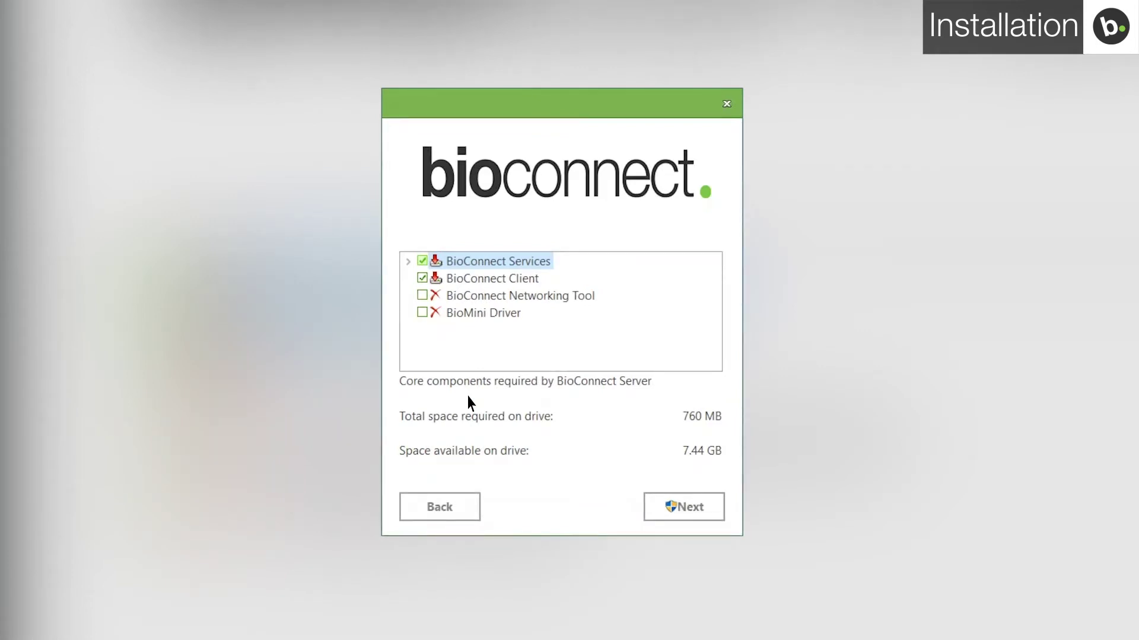
pyautogui.click(421, 313)
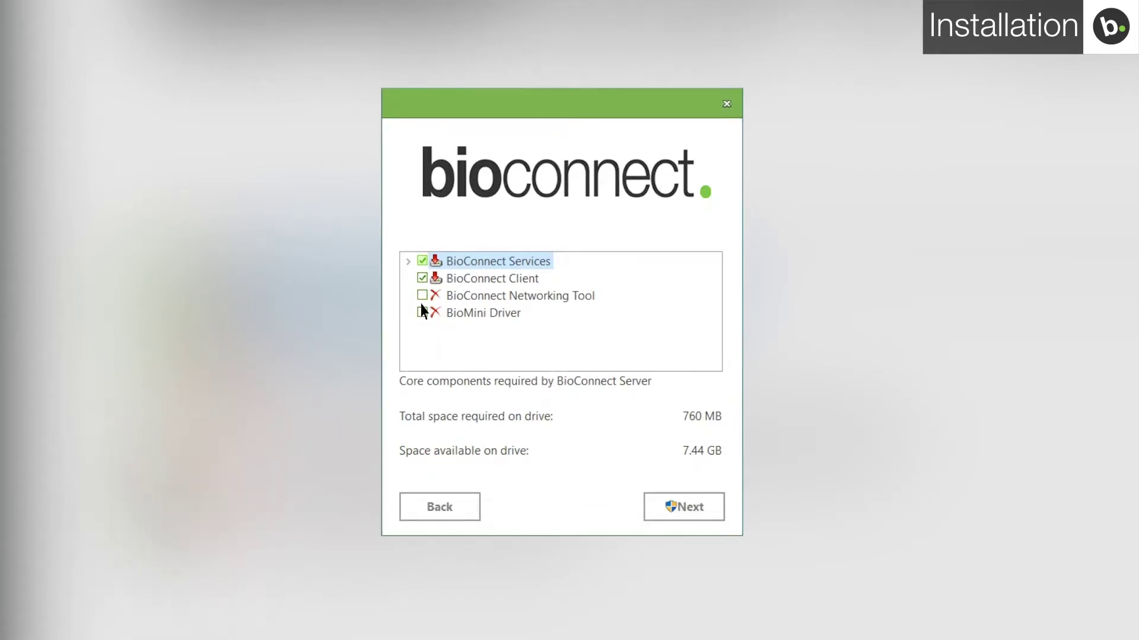
pyautogui.click(422, 295)
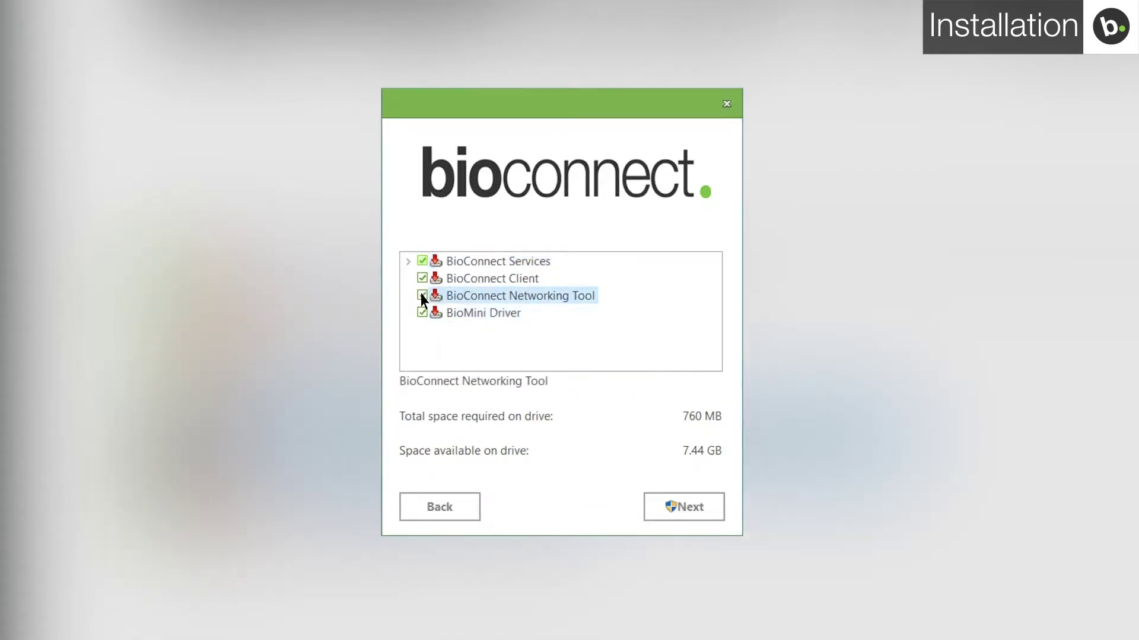
pyautogui.click(684, 509)
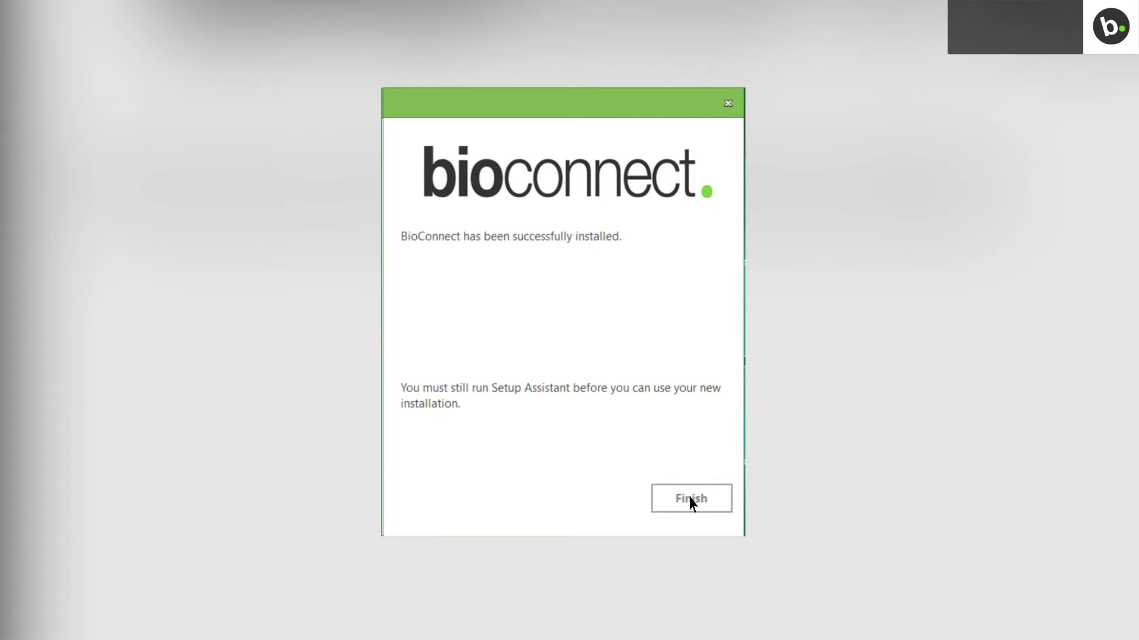
pyautogui.click(691, 501)
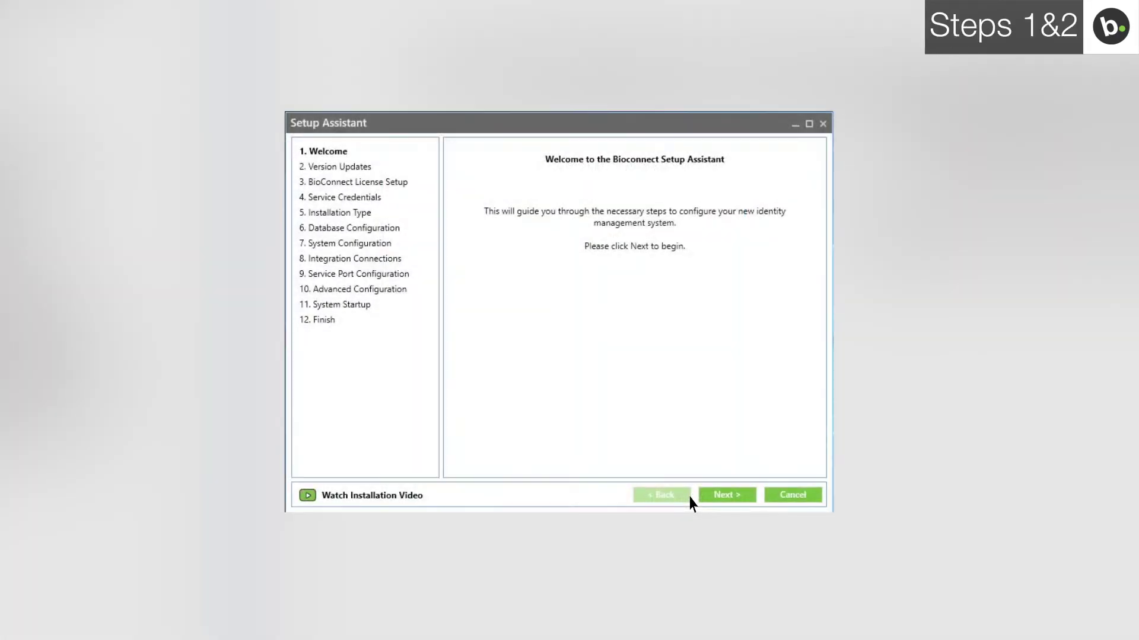
# Step: Go past the welcome and release notes, create a Trial license, and continue
pyautogui.click(727, 496)
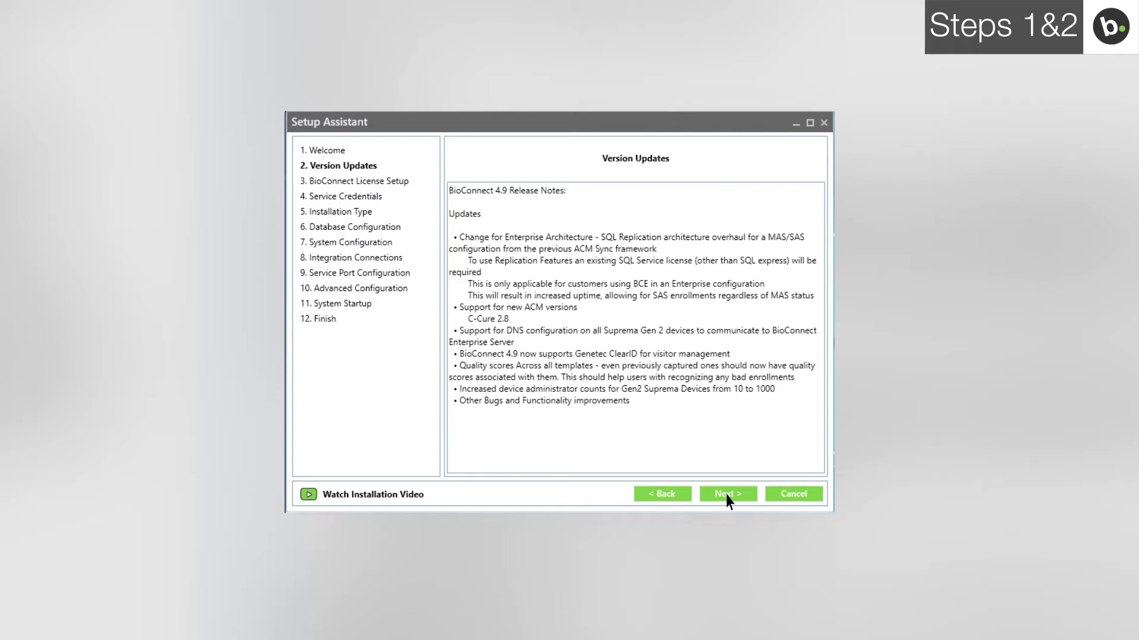
pyautogui.click(727, 495)
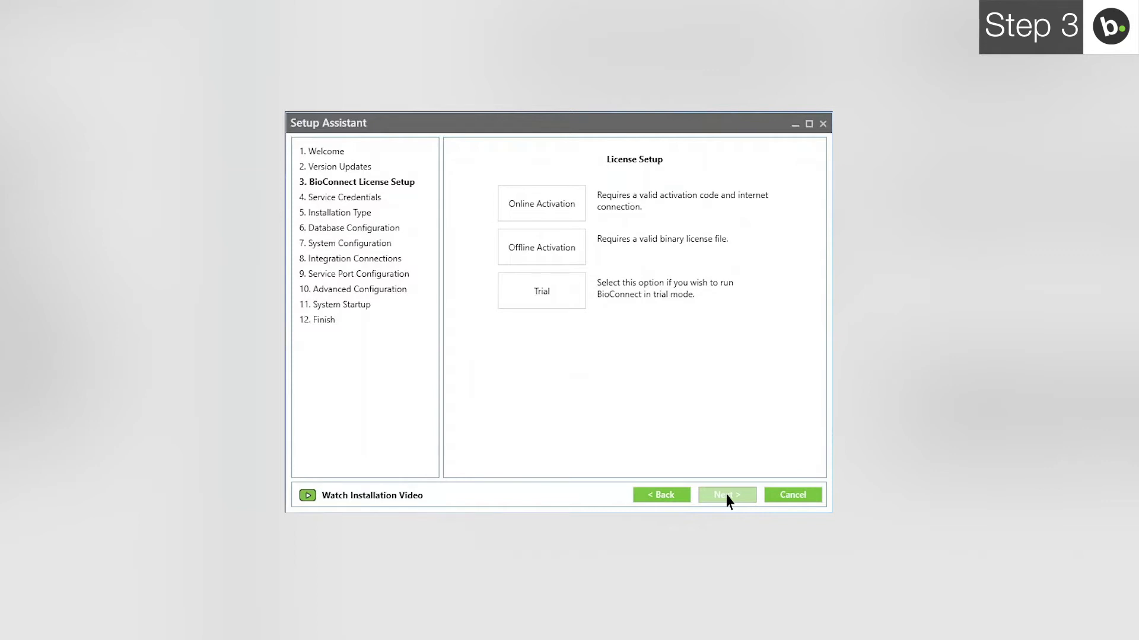
pyautogui.click(561, 293)
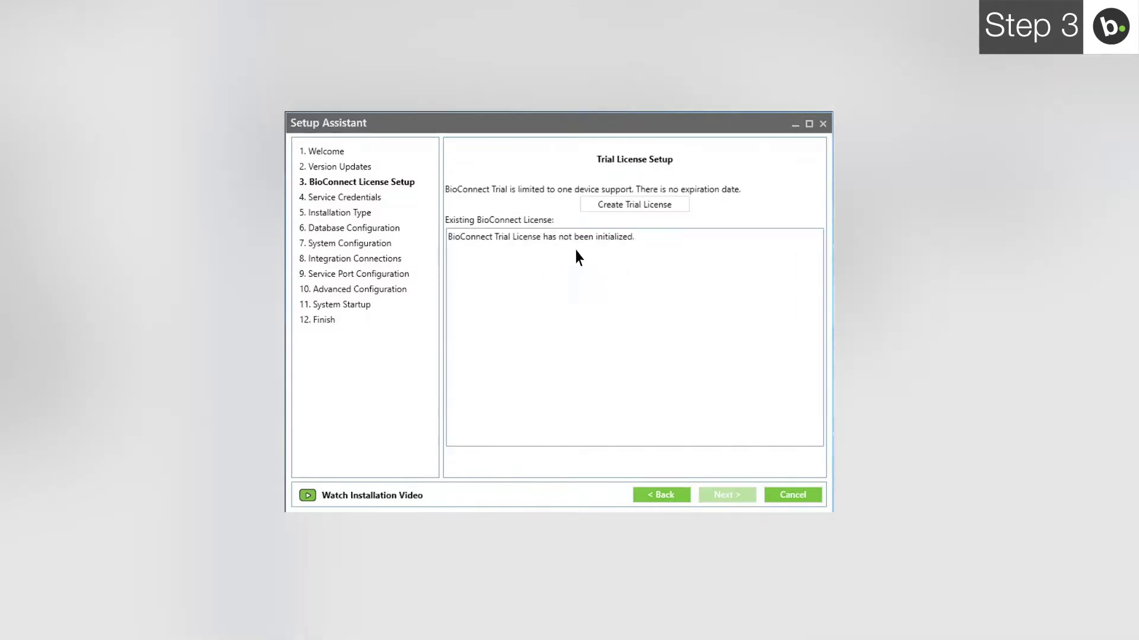
pyautogui.click(596, 208)
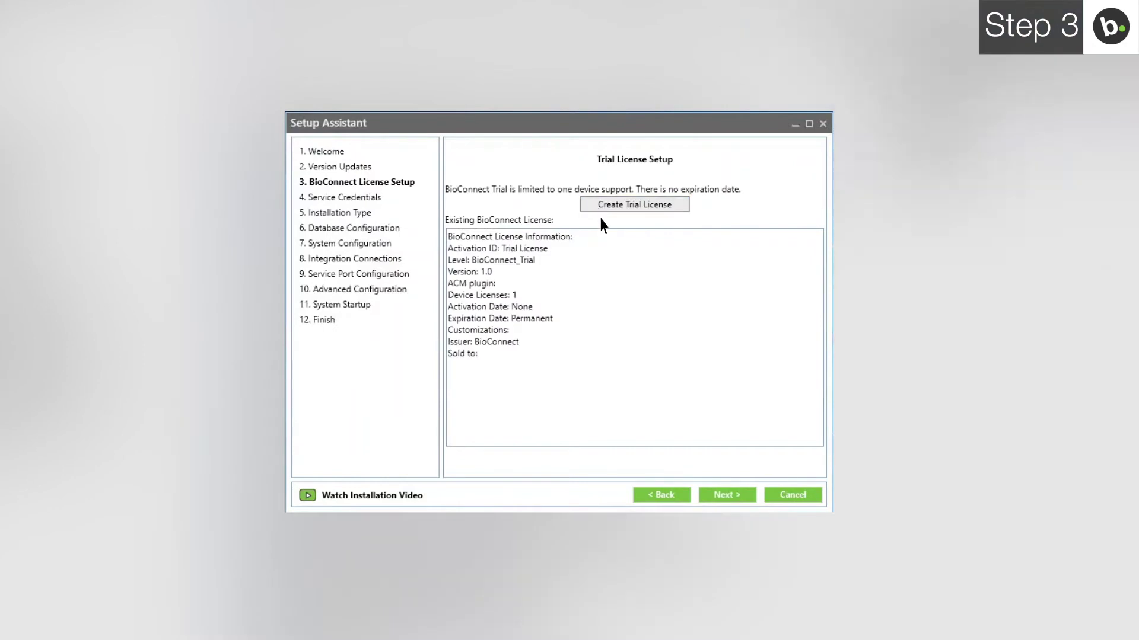
pyautogui.click(725, 496)
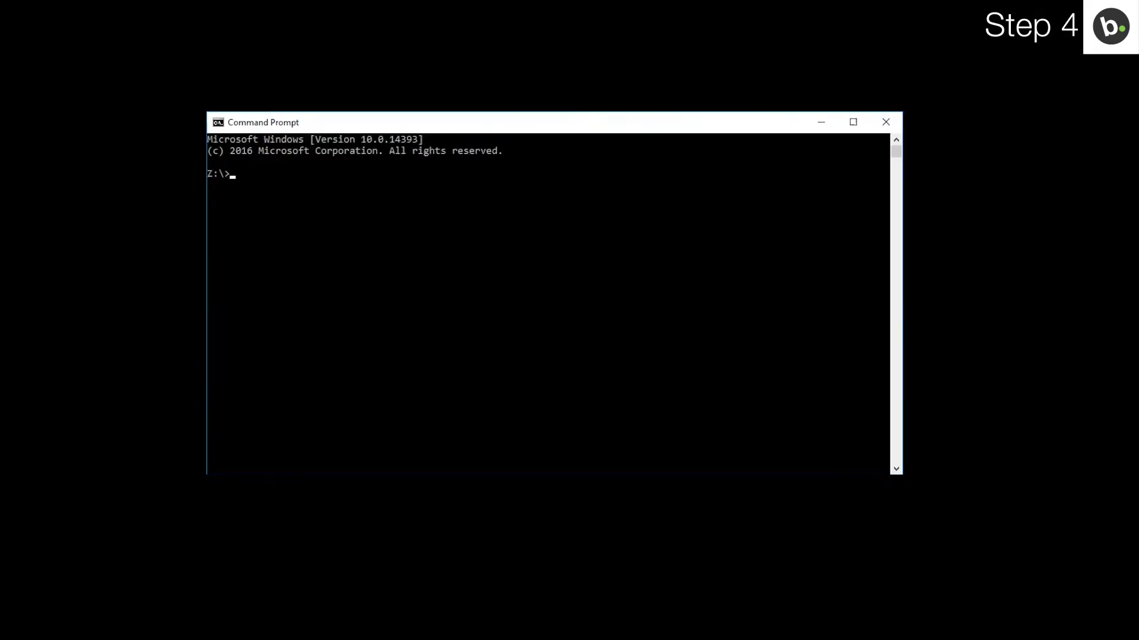
# Step: Run whoami to show the current Windows account's domain and user name
pyautogui.write('whoami')
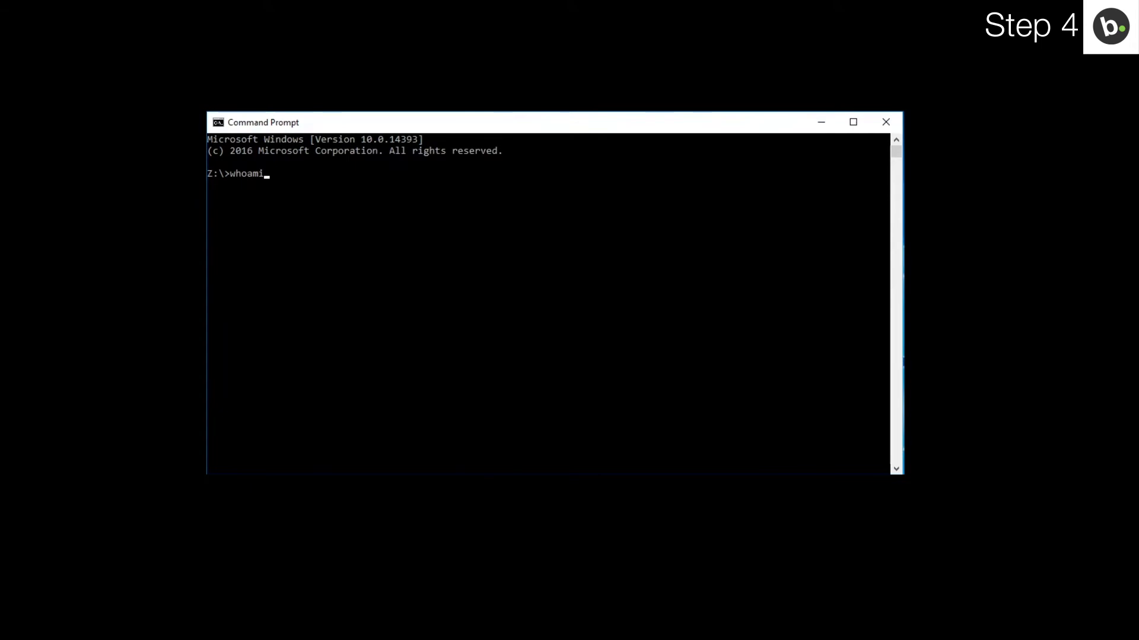
pyautogui.press('Return')
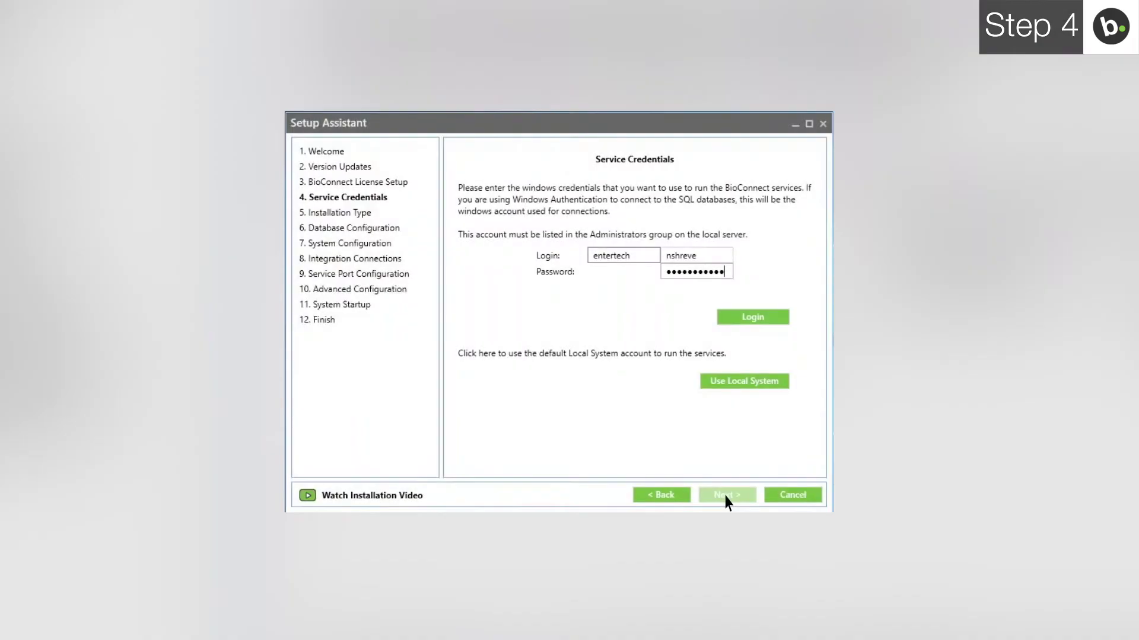
# Step: Log in on Service Credentials with the Windows account's domain, user name and password
pyautogui.click(745, 326)
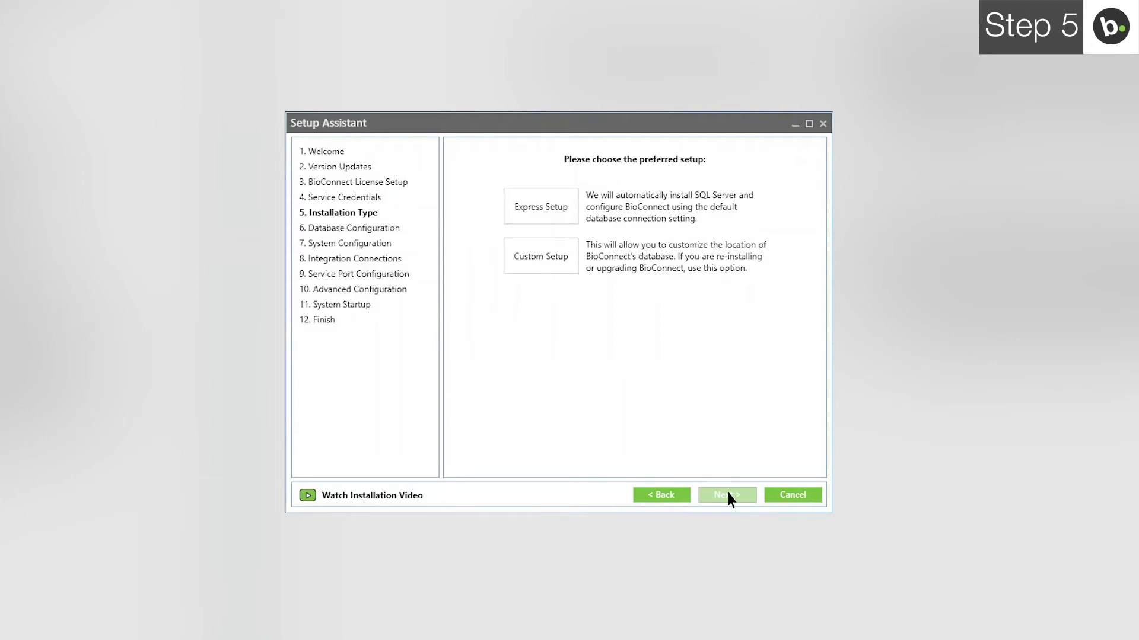
# Step: Pick Custom Setup on the Installation Type page
pyautogui.click(542, 257)
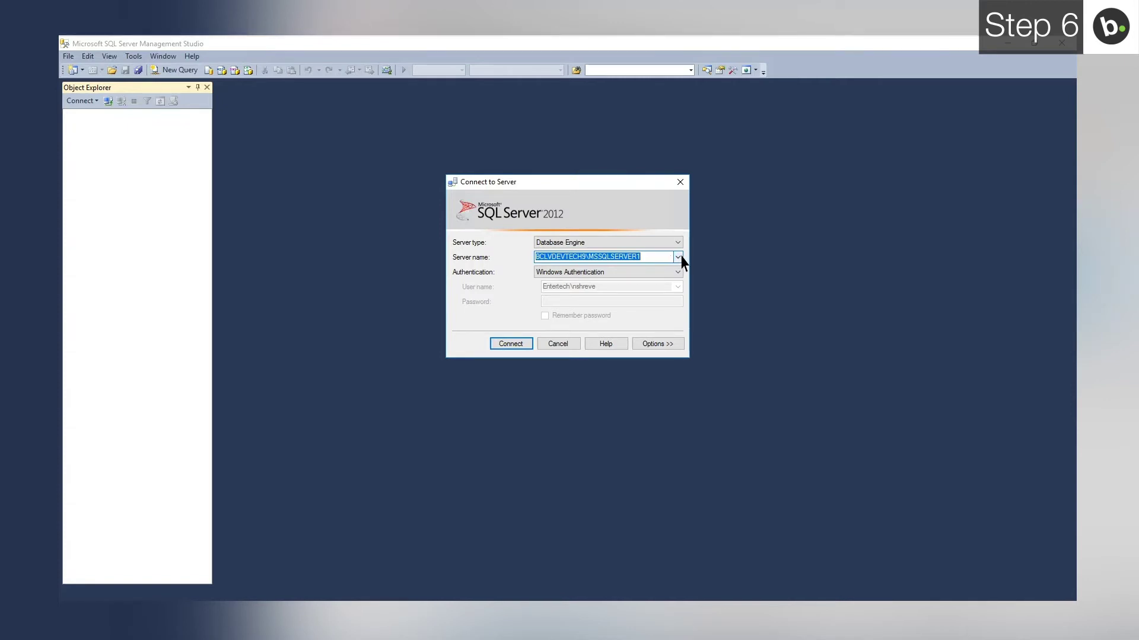
# Step: Connect Management Studio to BCLVDEVTECH9\BIOCONNECT and view that server's properties
pyautogui.click(678, 256)
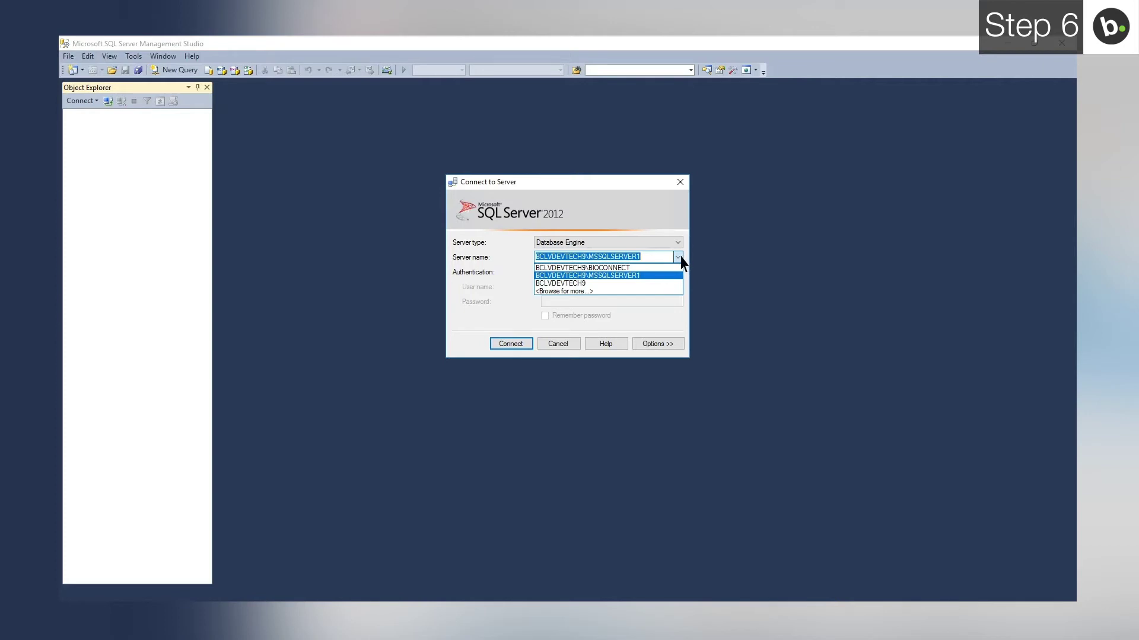
pyautogui.click(591, 267)
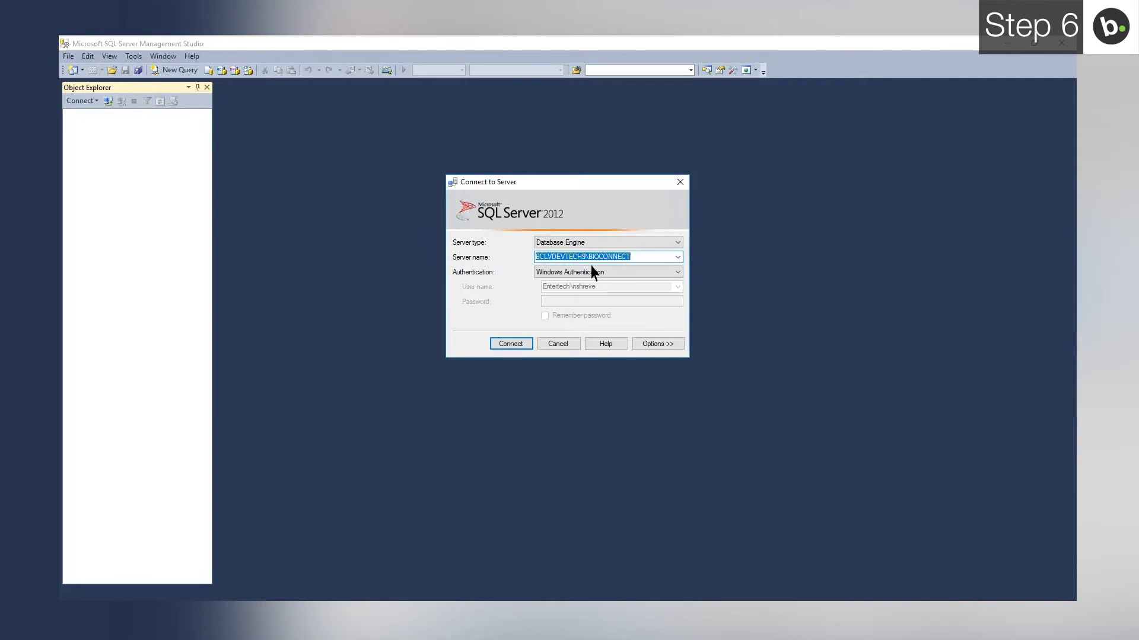
pyautogui.click(513, 343)
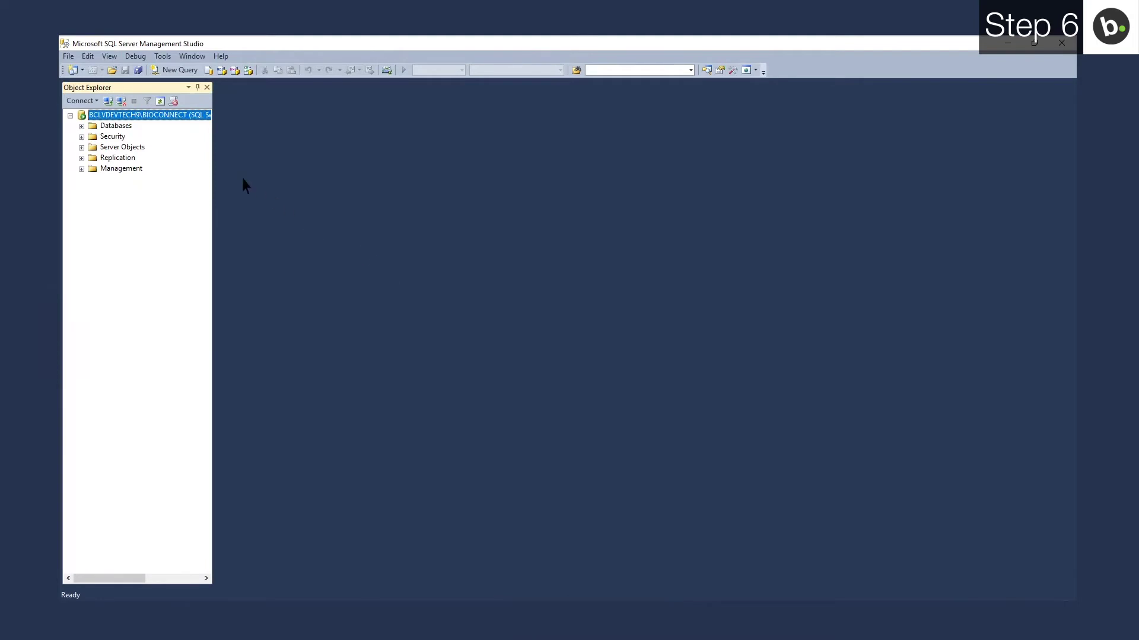
pyautogui.rightClick(140, 121)
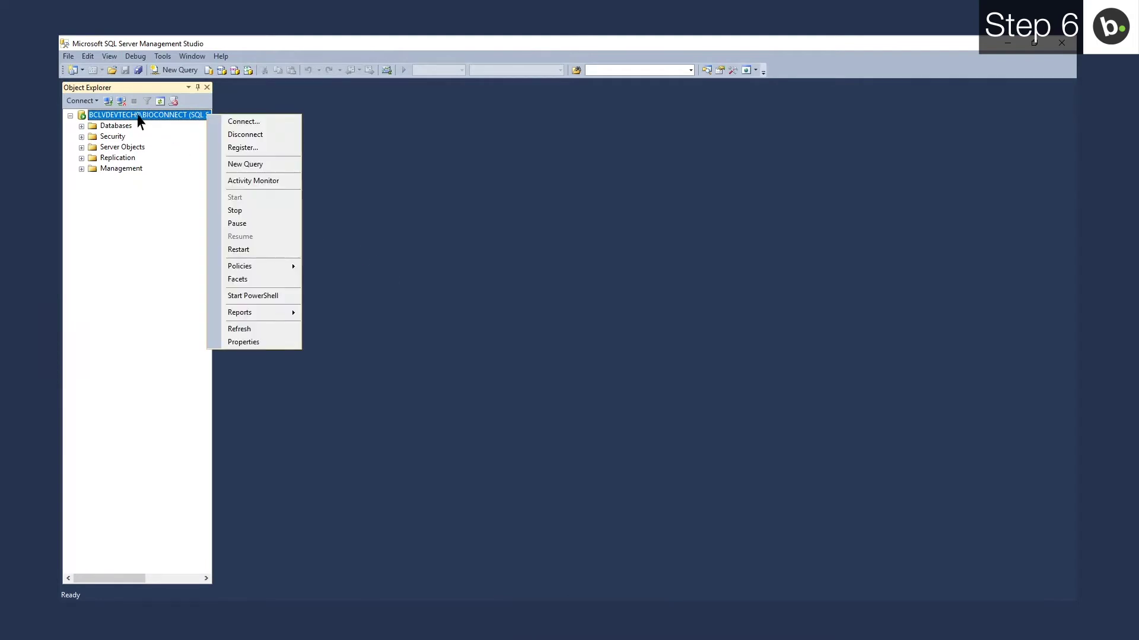
pyautogui.click(254, 343)
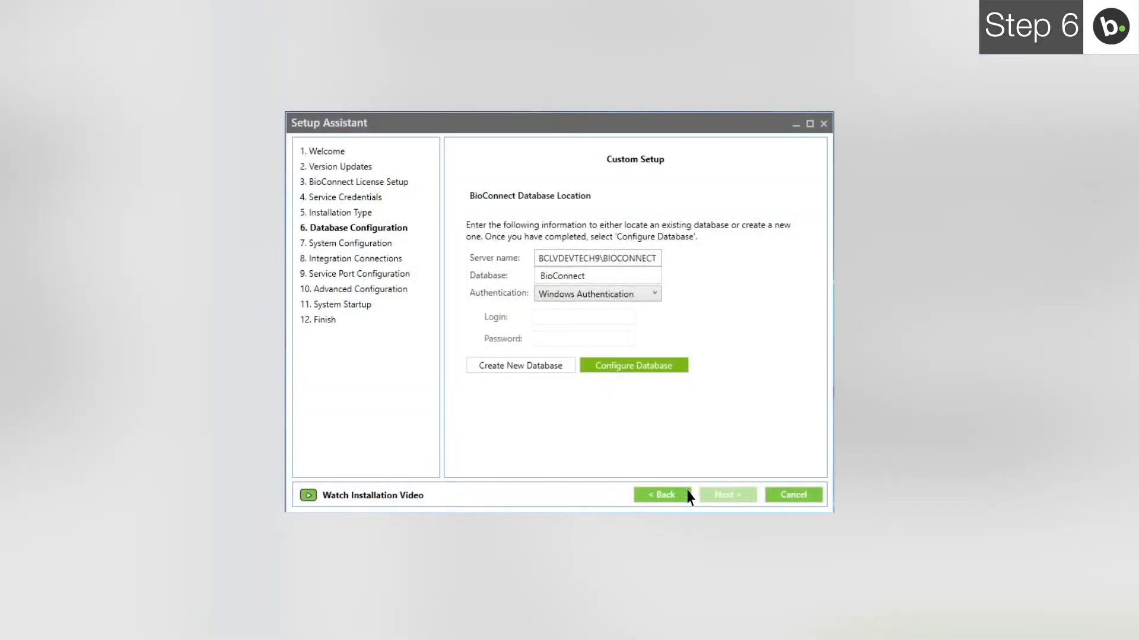
# Step: Rename the database to BioConnect5, create it, and configure it for BioConnect
pyautogui.click(586, 276)
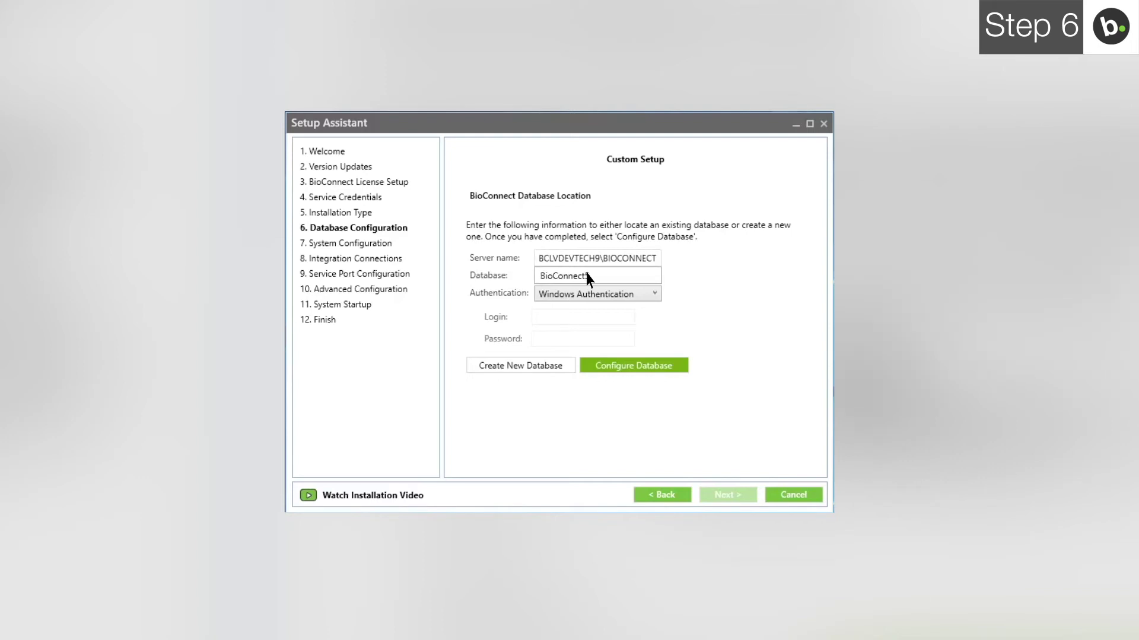
pyautogui.write('5')
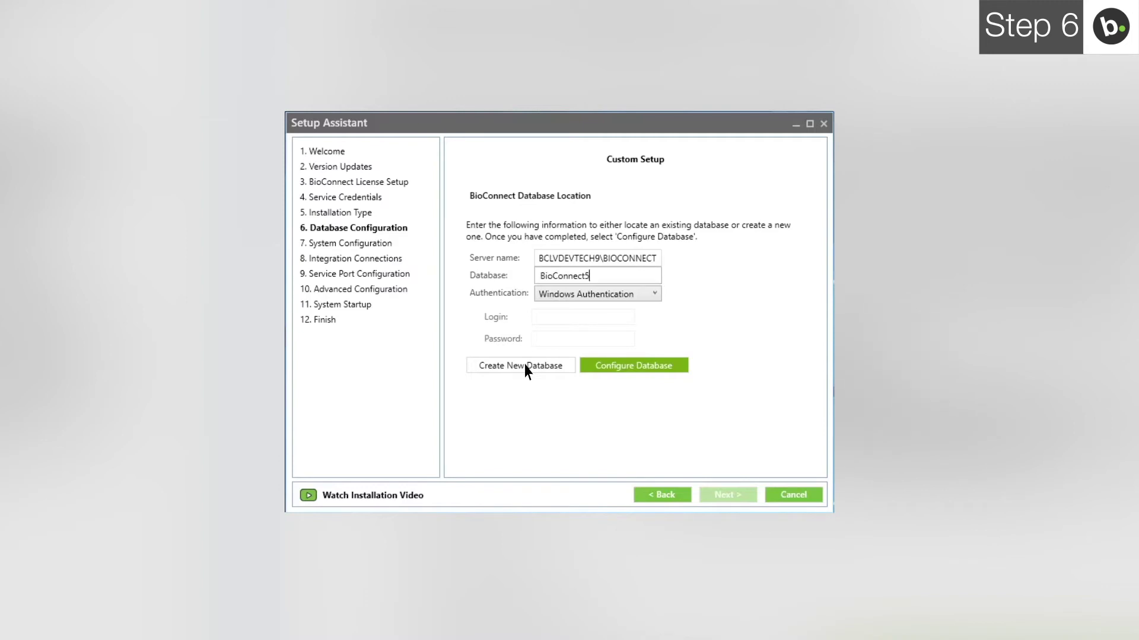
pyautogui.click(525, 367)
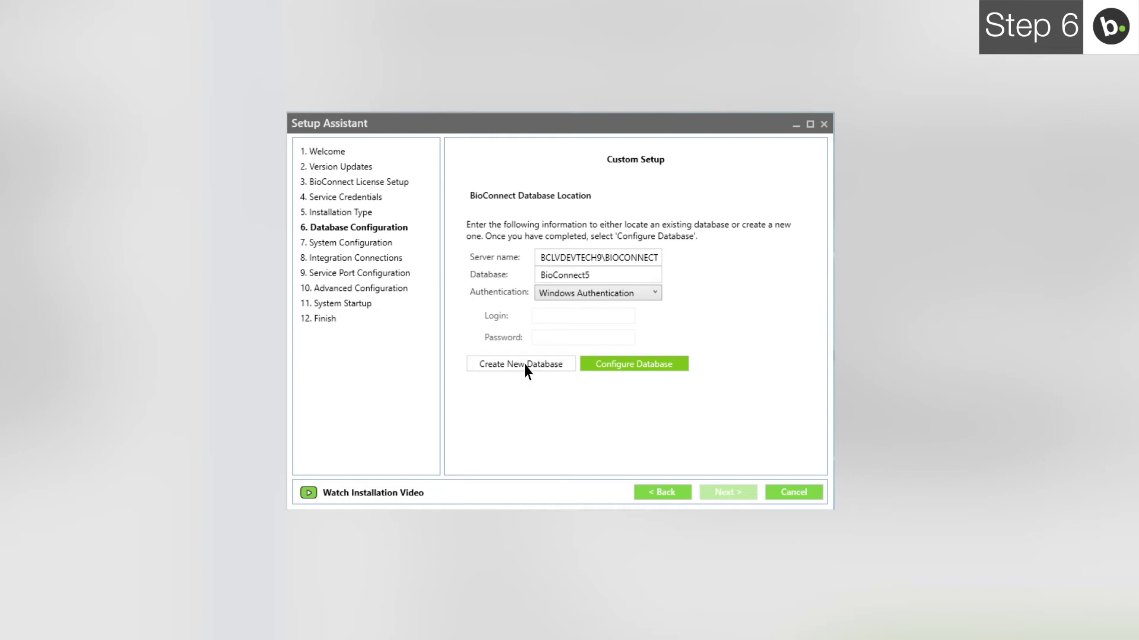
pyautogui.click(524, 366)
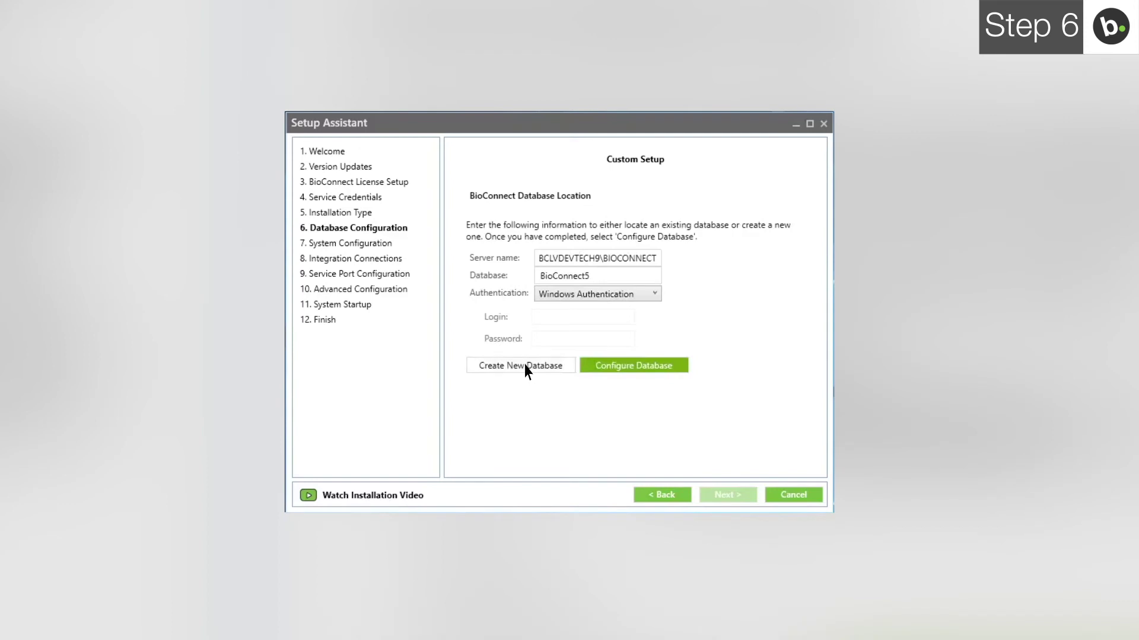
pyautogui.click(634, 367)
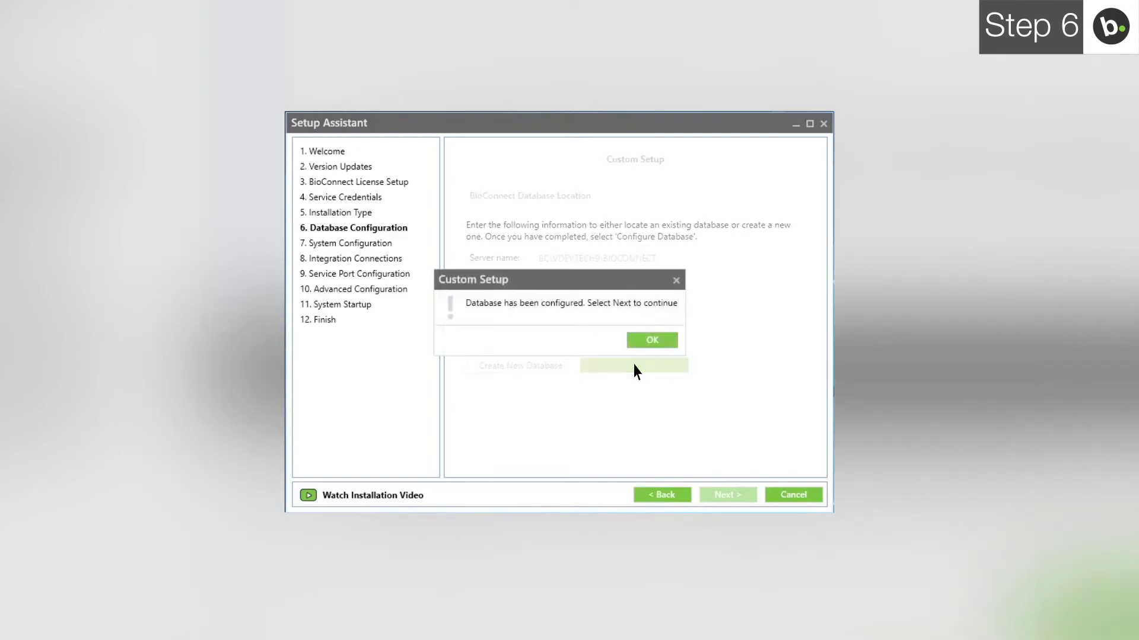
pyautogui.click(655, 343)
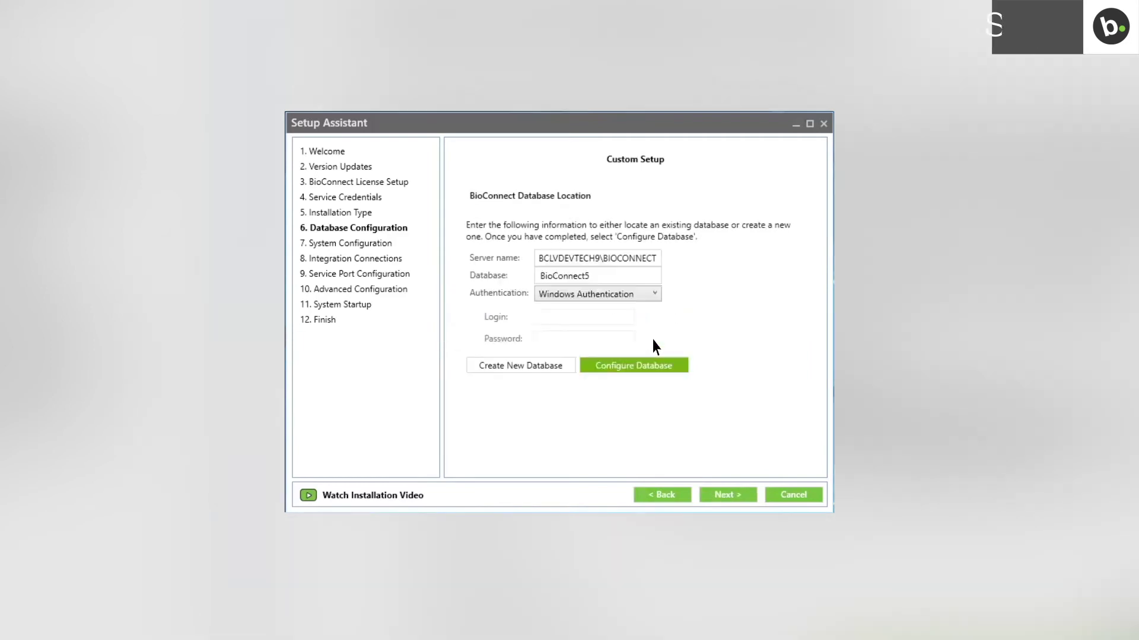
# Step: Continue to System Configuration, keeping defaults with Active Directory disabled
pyautogui.click(729, 496)
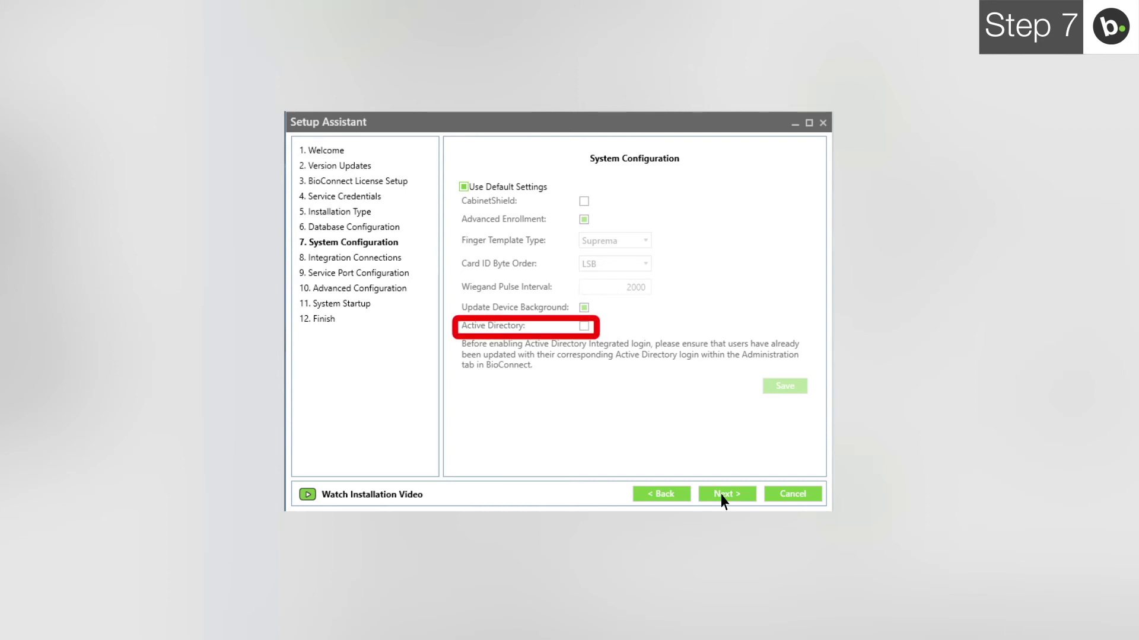
# Step: Select Paxton Net2 as the access control integration
pyautogui.click(722, 500)
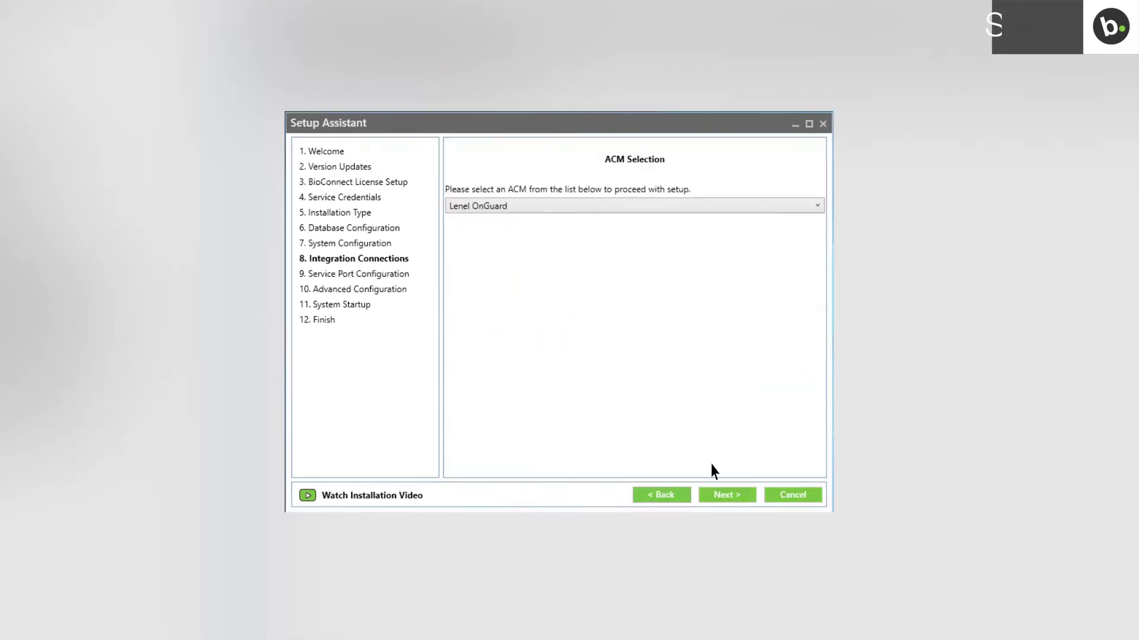
pyautogui.click(627, 207)
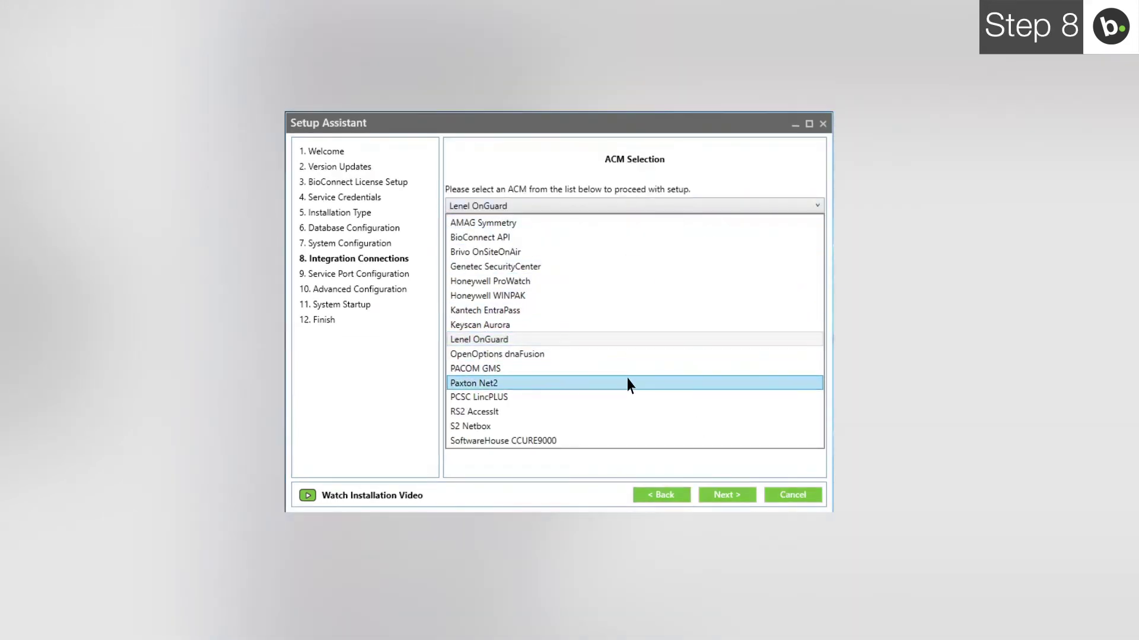
pyautogui.click(629, 386)
pyautogui.click(725, 496)
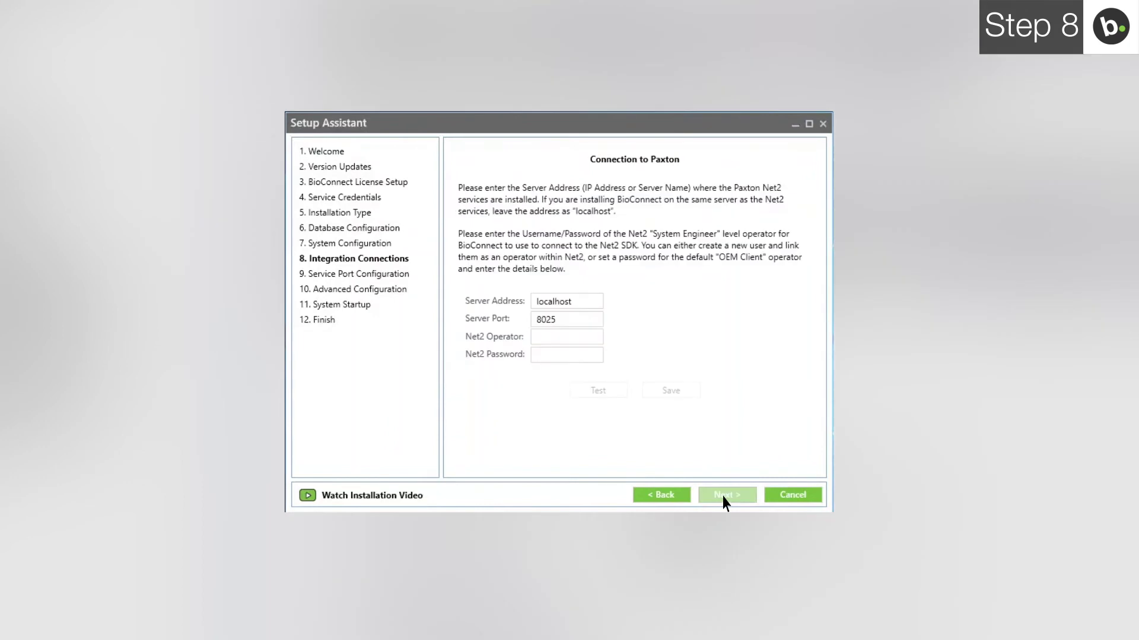
# Step: Enter server BCLVDEVNET2, operator System engineer, and the operator's password
pyautogui.doubleClick(572, 305)
pyautogui.write('BCLVDEVNET2')
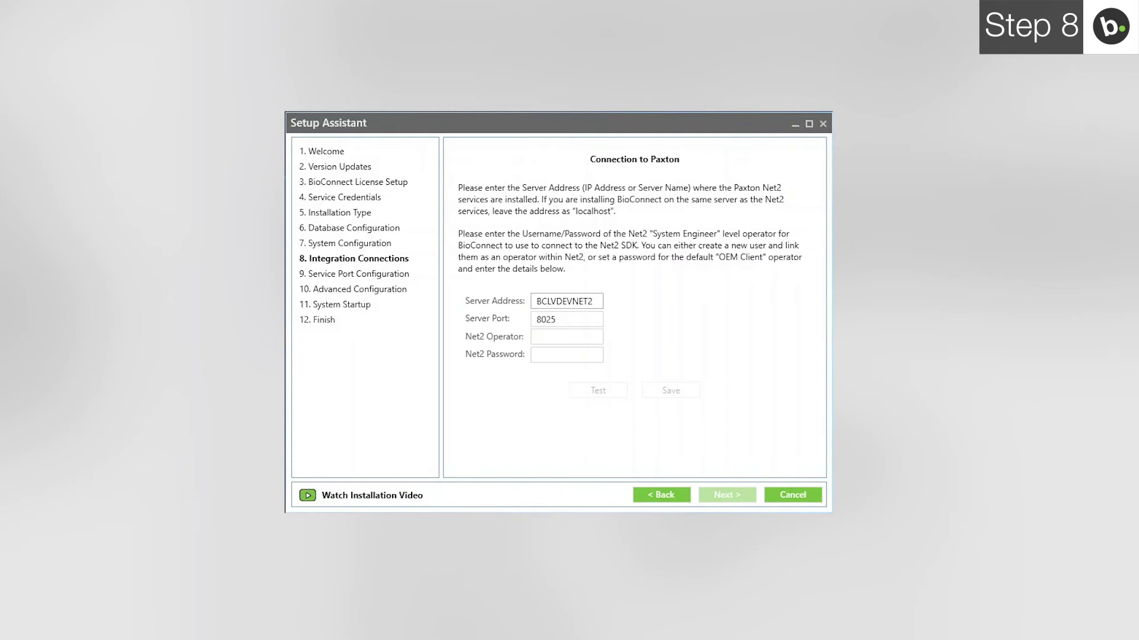
pyautogui.click(566, 336)
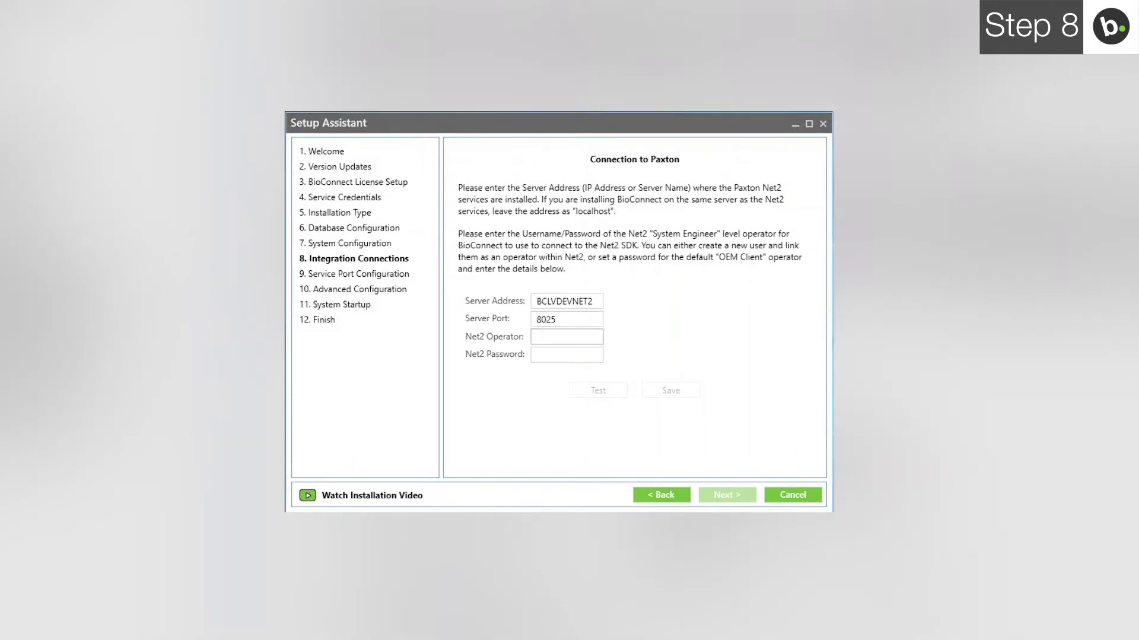
pyautogui.write('System engin')
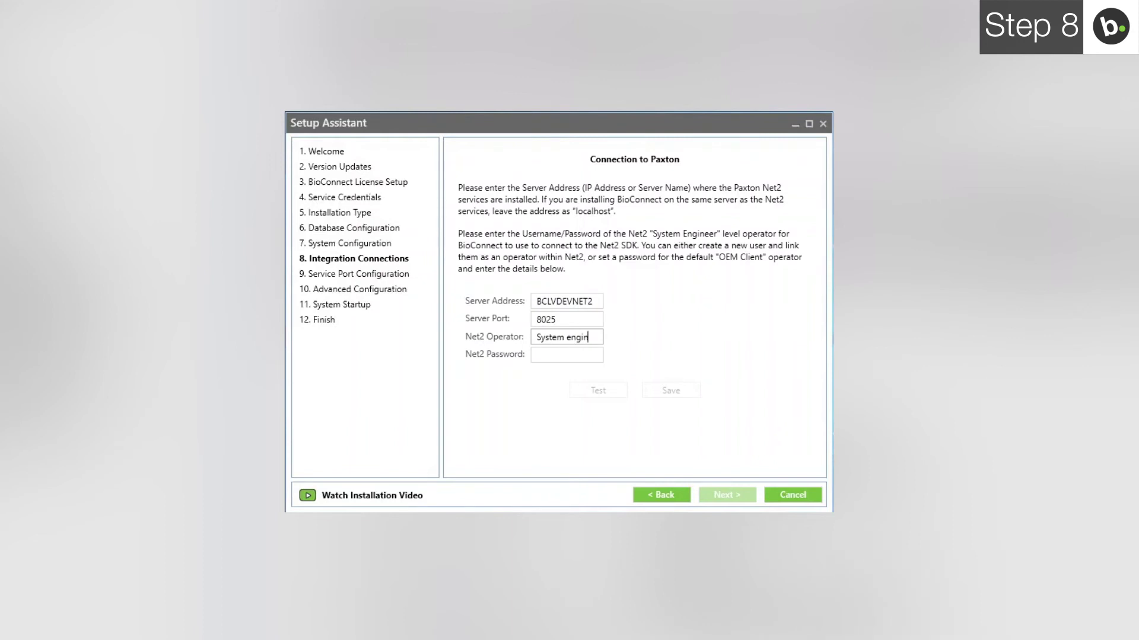
pyautogui.write('eer')
pyautogui.press('Tab')
pyautogui.write('*****')
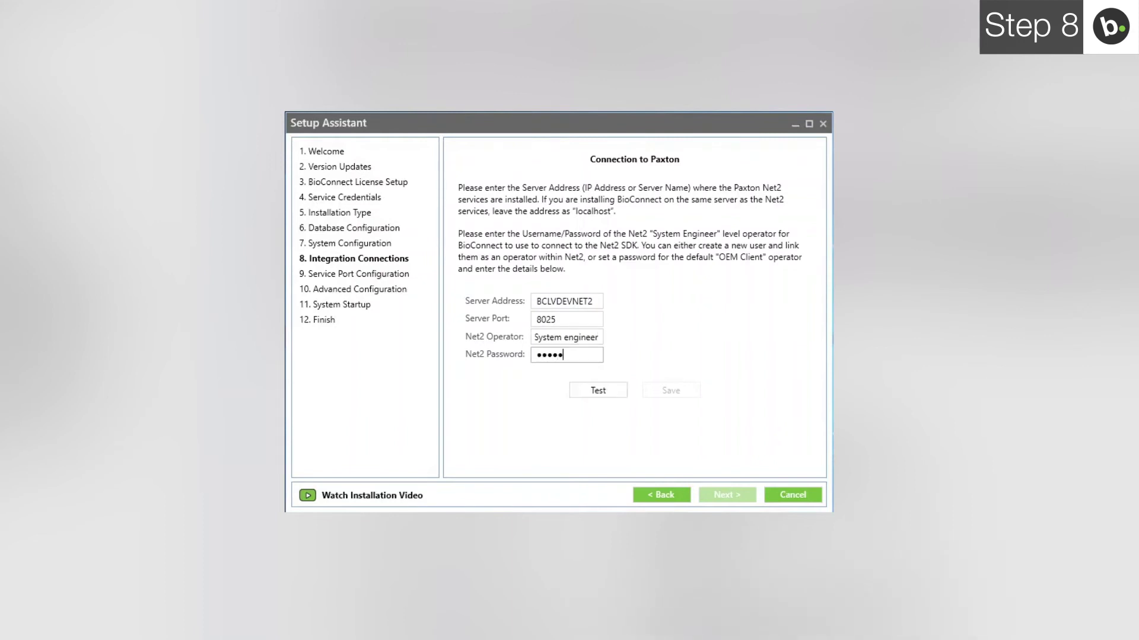
pyautogui.write('********')
# Step: Test the Paxton Net2 connection successfully and save the settings
pyautogui.click(598, 391)
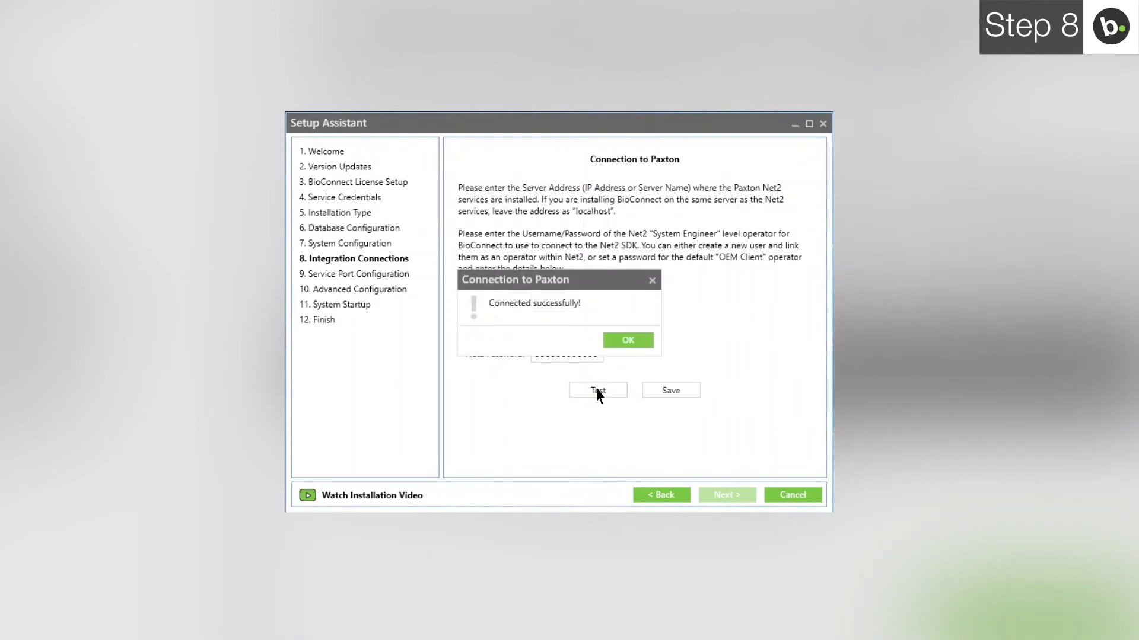
pyautogui.click(617, 341)
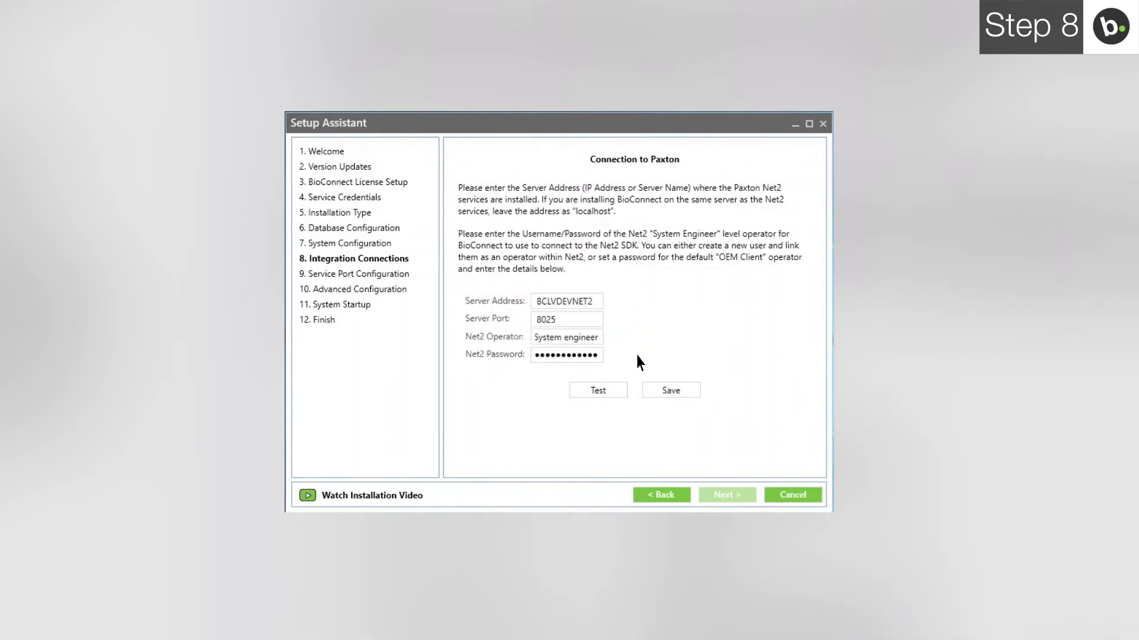
pyautogui.click(679, 395)
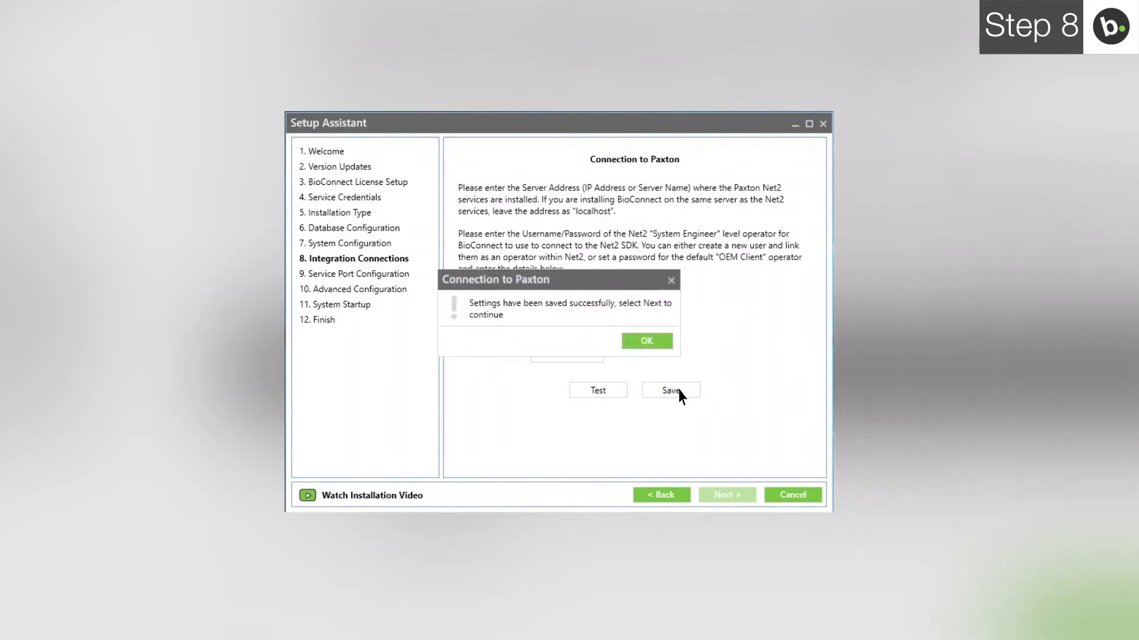
pyautogui.click(654, 345)
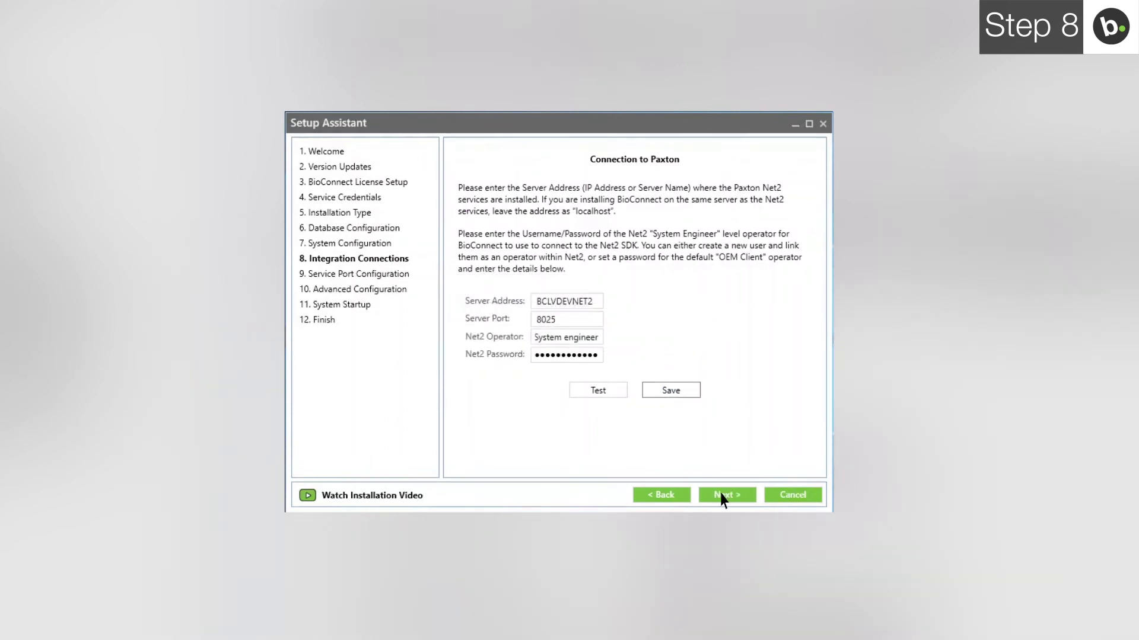
# Step: Advance to Service Port Configuration, where Suprema Gen 2 port 51212 is flagged as conflicting
pyautogui.click(724, 498)
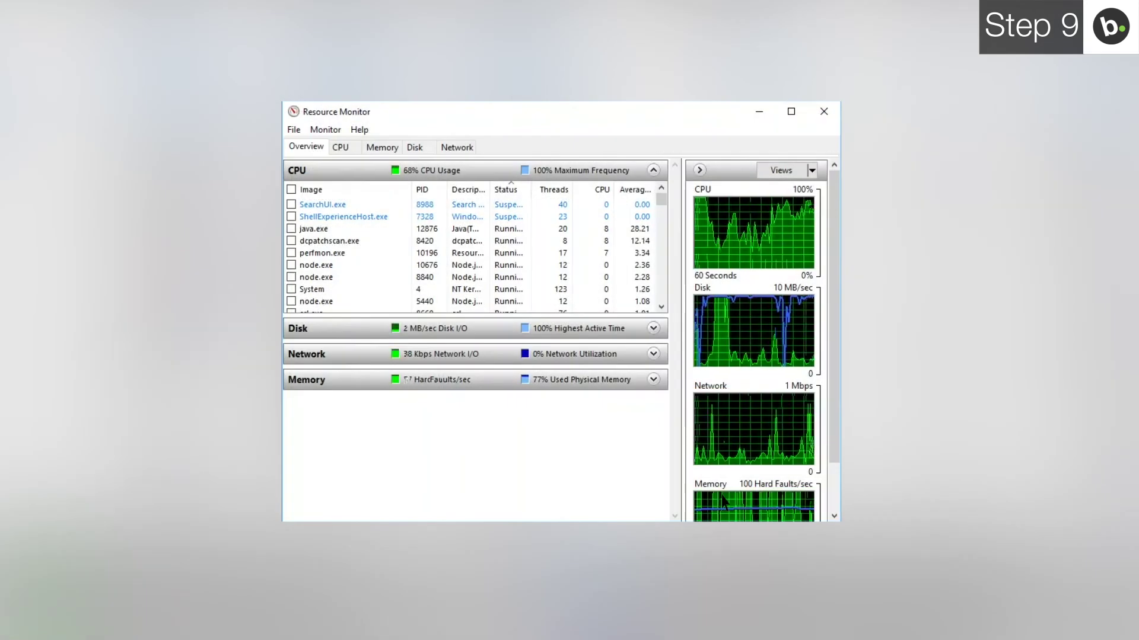
# Step: Trace port 51212 to biostar-server.exe (PID 9964) under Resource Monitor's Network listening ports
pyautogui.click(457, 148)
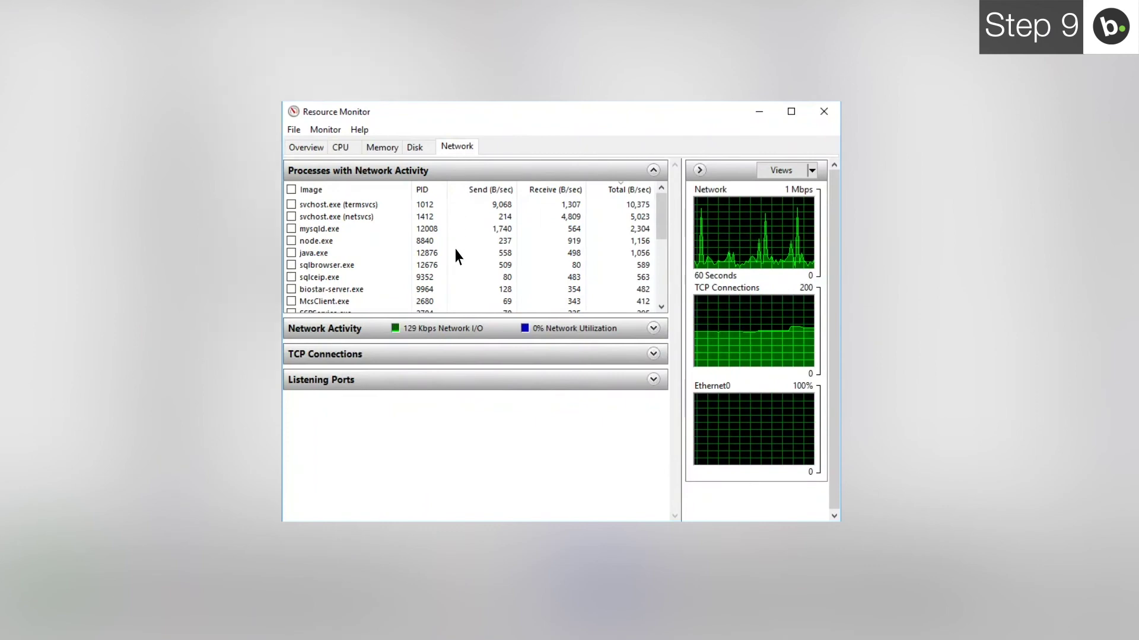
pyautogui.click(456, 378)
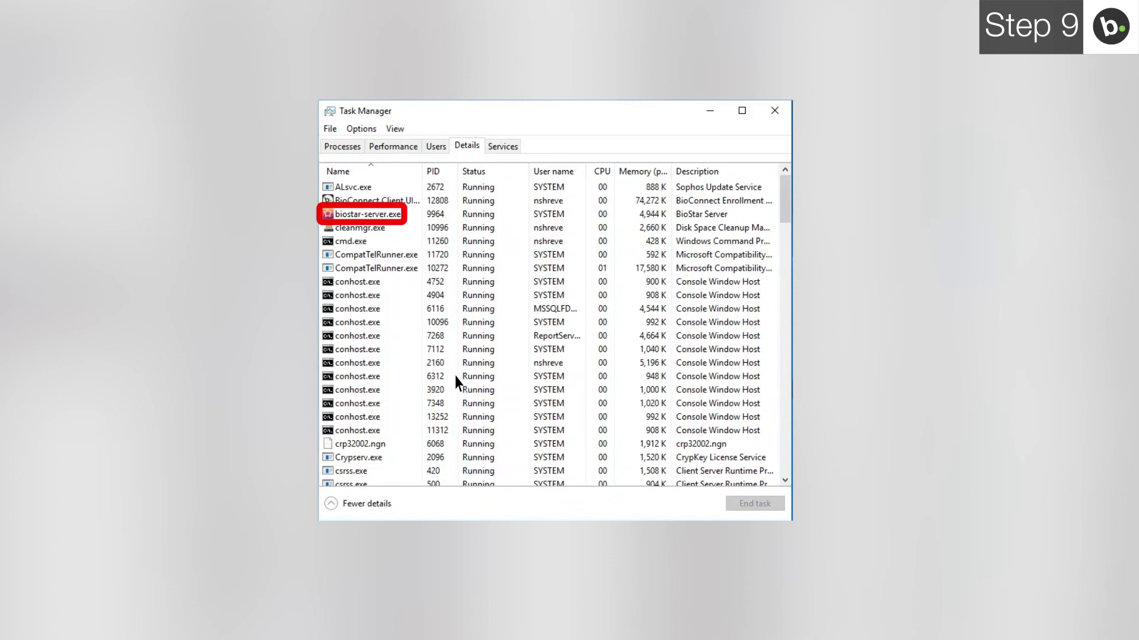
# Step: End the biostar-server.exe process from Task Manager's Details tab
pyautogui.click(390, 216)
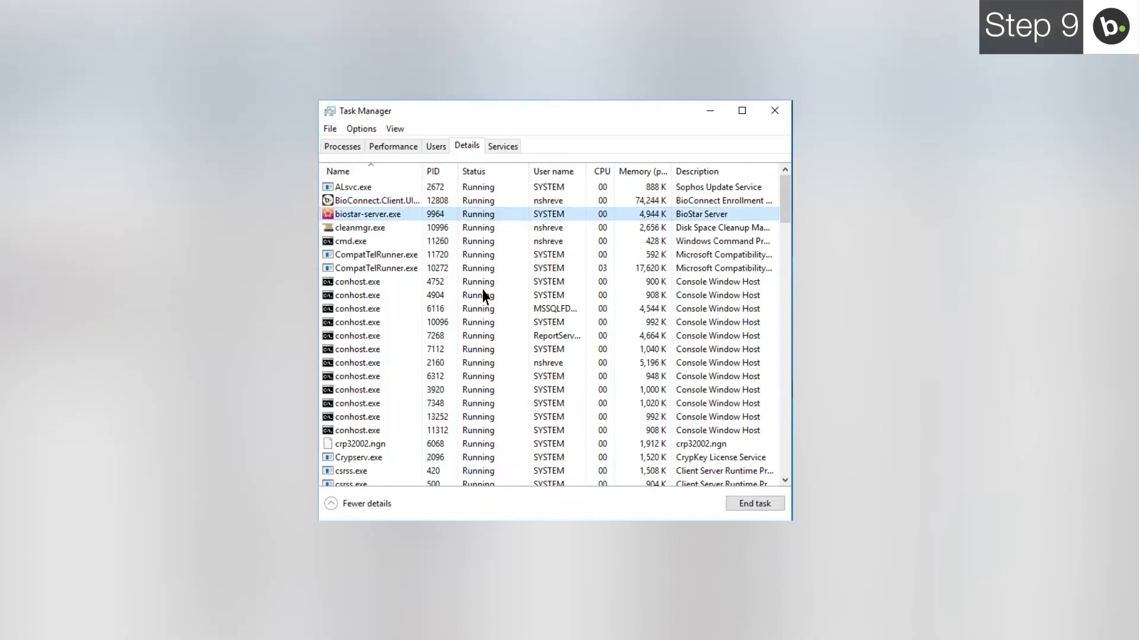
pyautogui.click(753, 504)
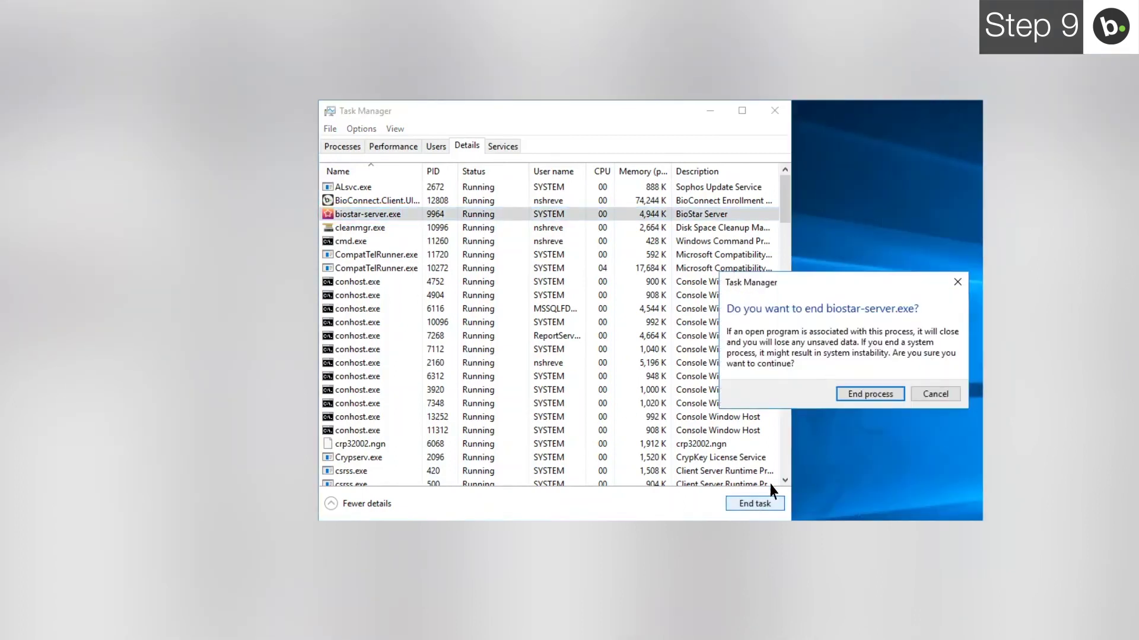
pyautogui.click(866, 395)
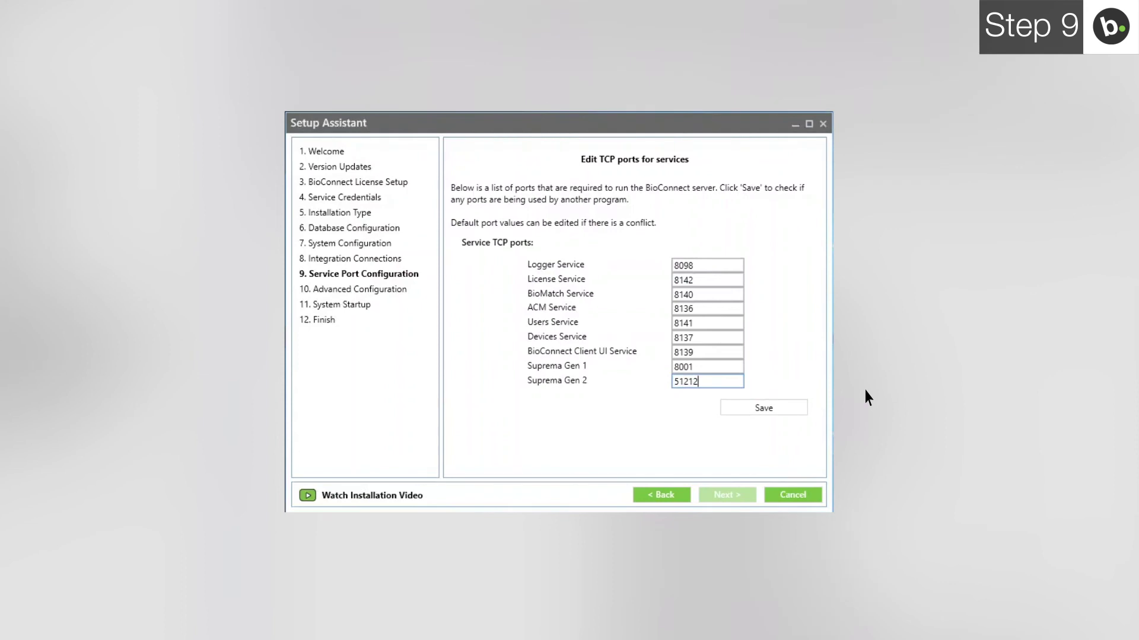
# Step: Save the service ports without conflict, Suprema Gen 2 on 51212, and proceed to Advanced Configuration
pyautogui.click(759, 409)
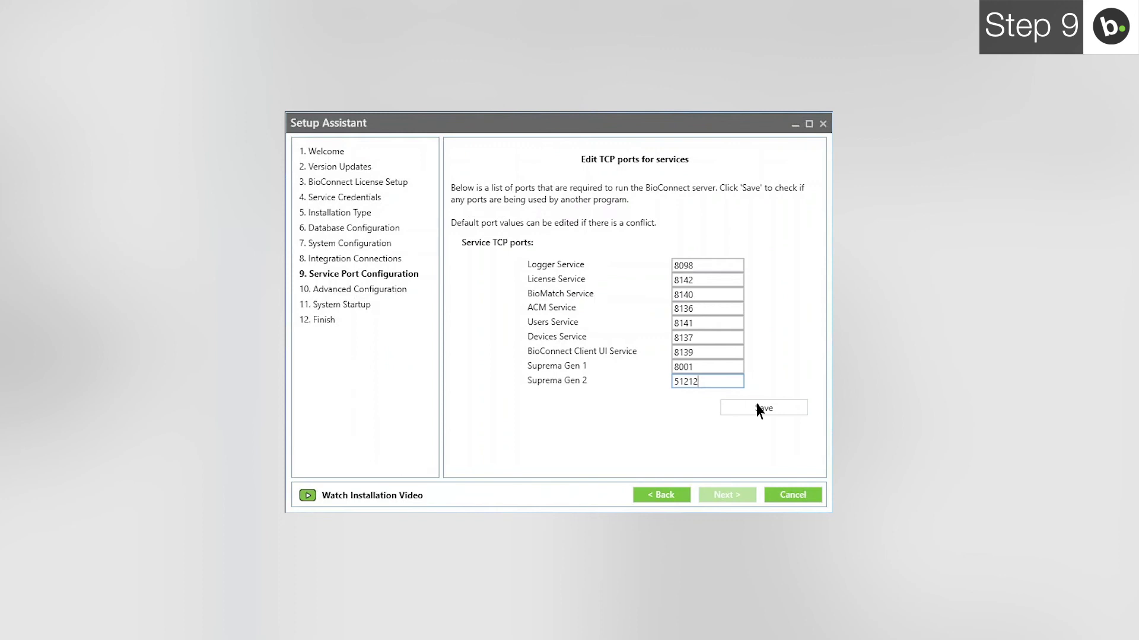
pyautogui.click(759, 409)
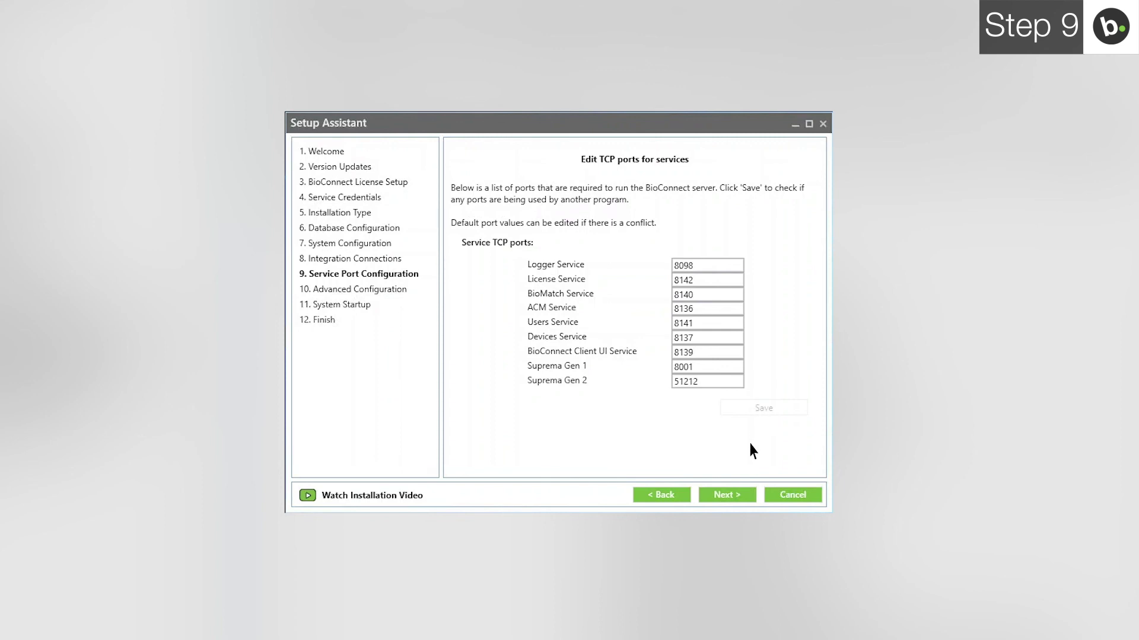
pyautogui.click(743, 496)
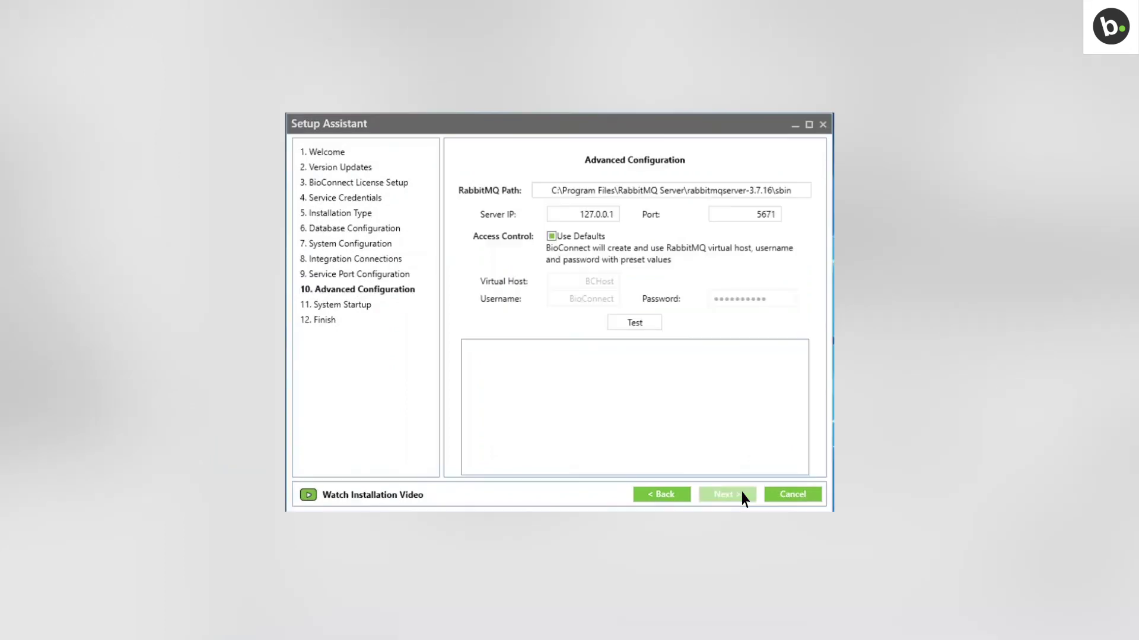
# Step: Change the RabbitMQ Server IP from 127.0.0.1 to 10.0.60.133 and continue to System Startup
pyautogui.click(586, 216)
pyautogui.press('BackSpace')
pyautogui.press('BackSpace')
pyautogui.press('BackSpace')
pyautogui.press('BackSpace')
pyautogui.press('BackSpace')
pyautogui.press('BackSpace')
pyautogui.press('BackSpace')
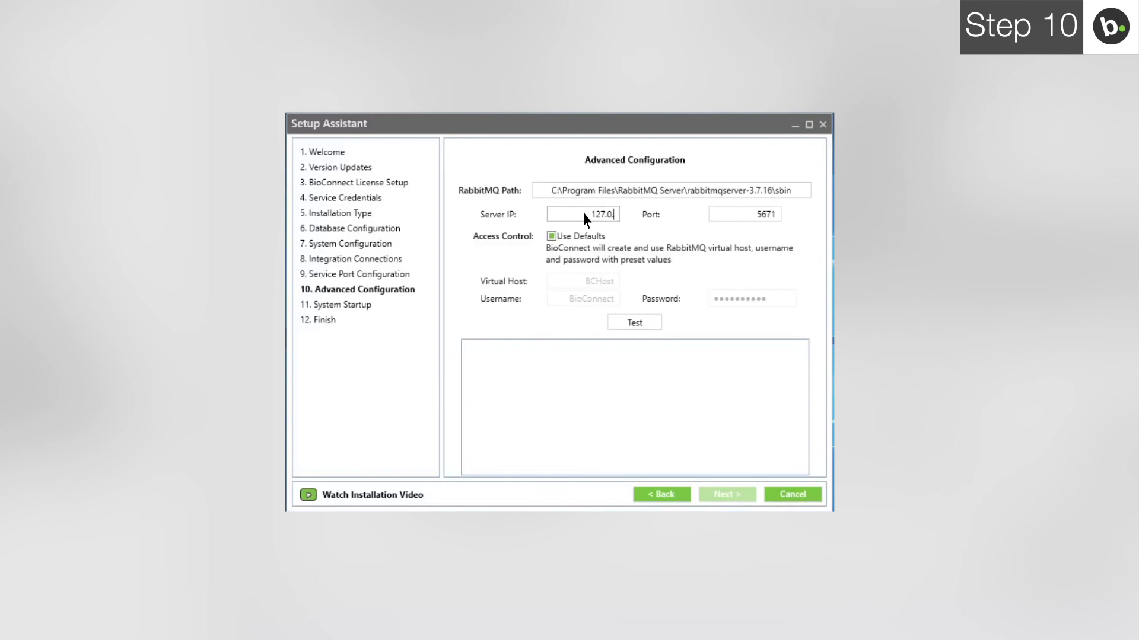
pyautogui.press('BackSpace')
pyautogui.write('0.0.6')
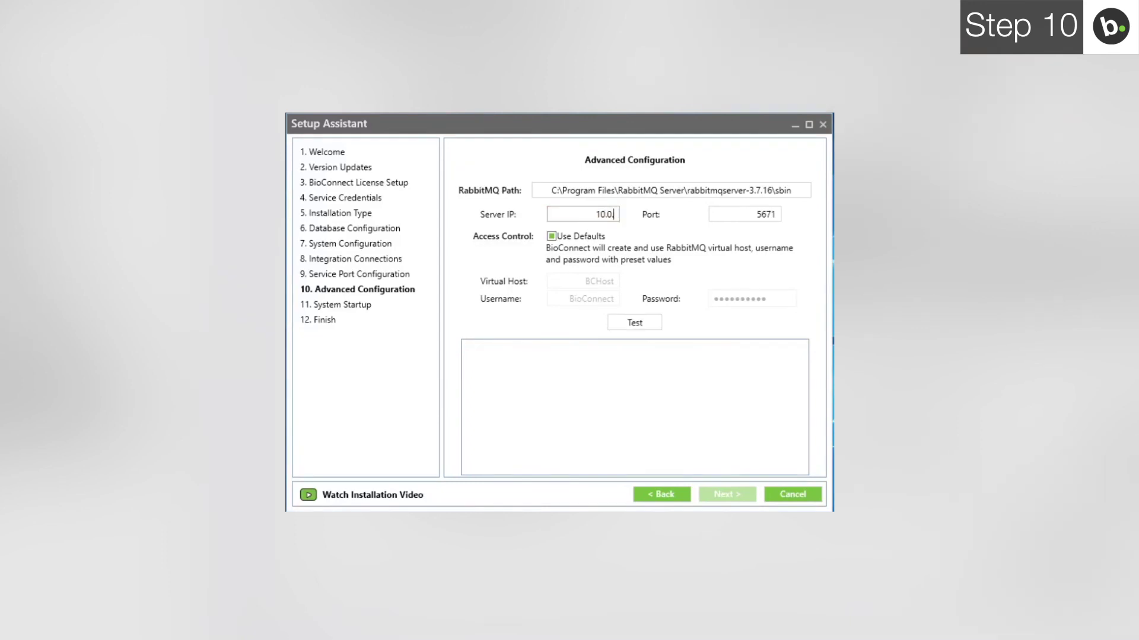
pyautogui.write('0.133')
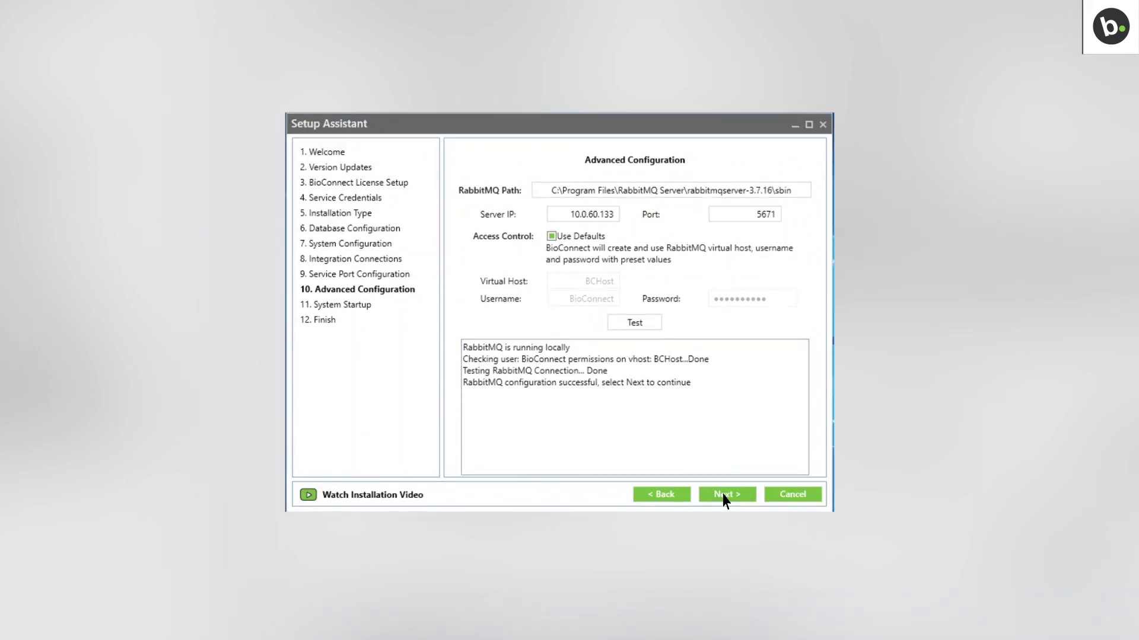
pyautogui.click(723, 497)
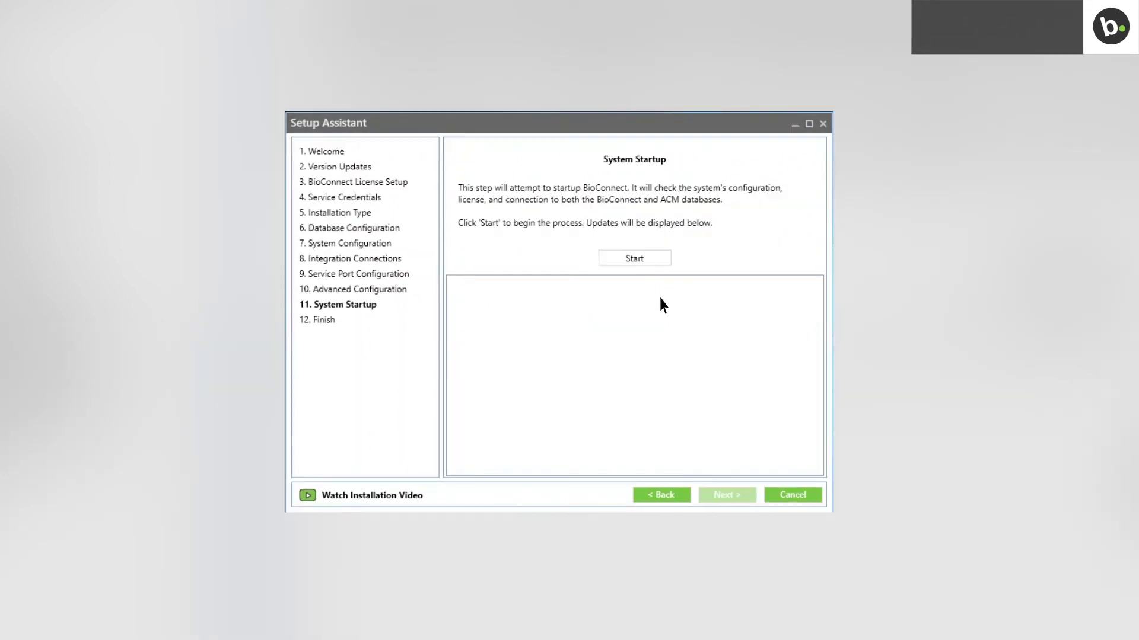
# Step: Start all nine BioConnect services, then finish the wizard to launch the client login
pyautogui.click(647, 260)
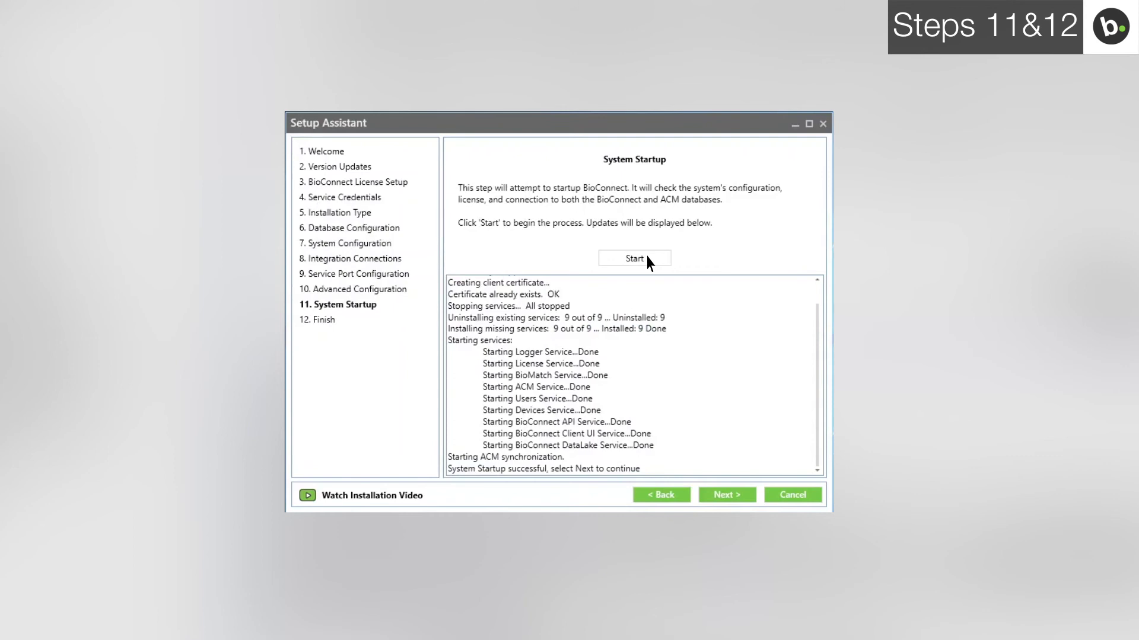
pyautogui.click(714, 496)
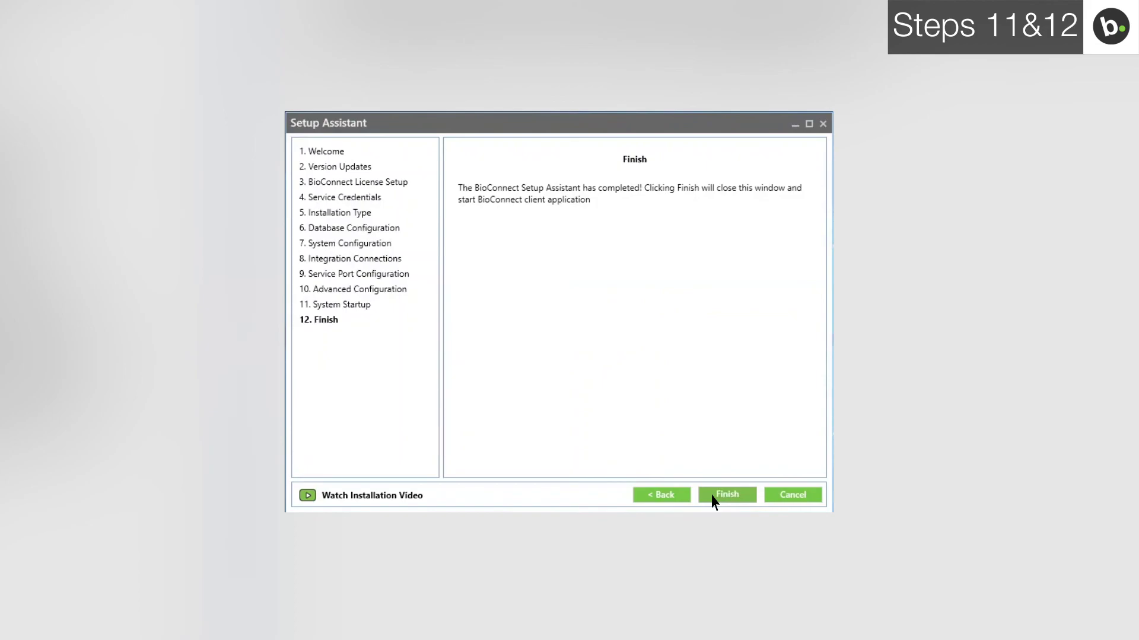
pyautogui.click(727, 495)
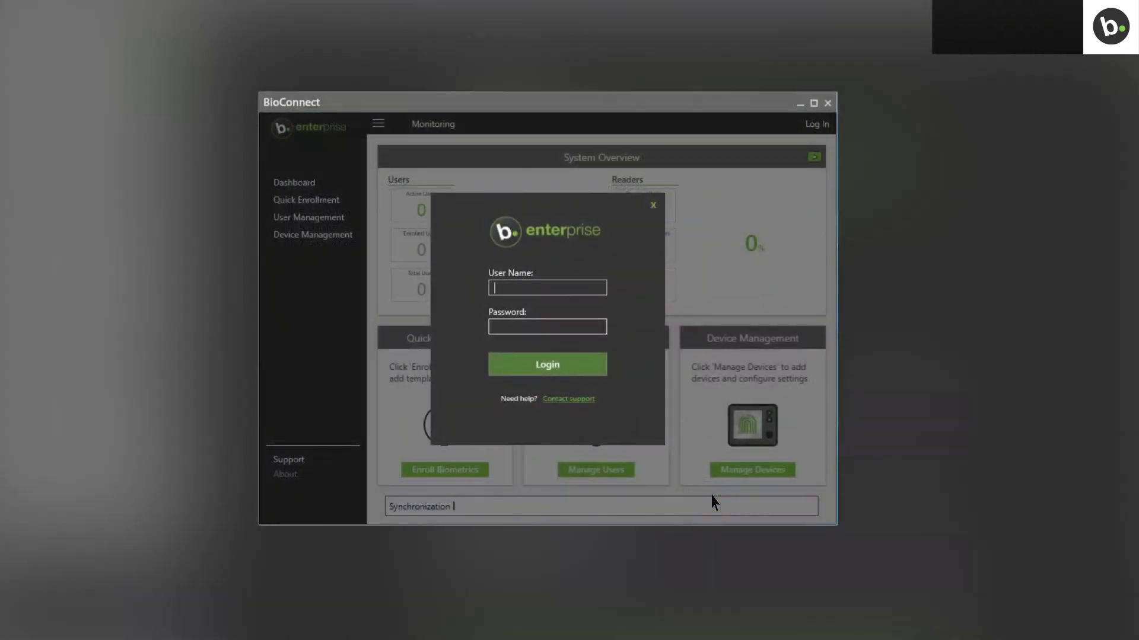
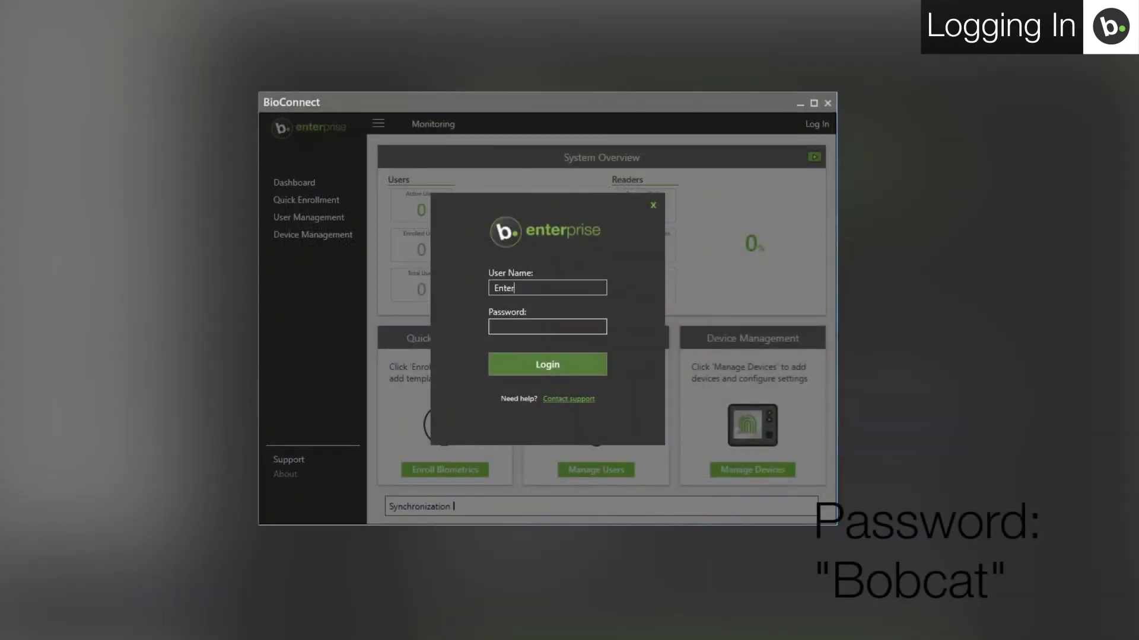
# Step: Enter the login user name and the account password in the BioConnect Enterprise login prompt
pyautogui.press('Tab')
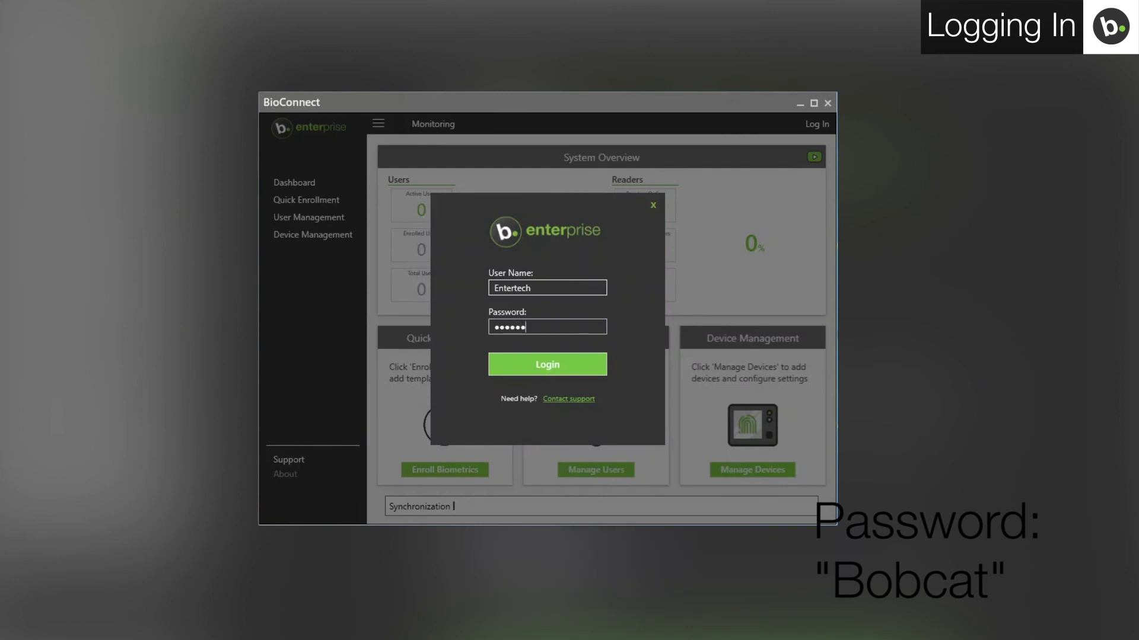